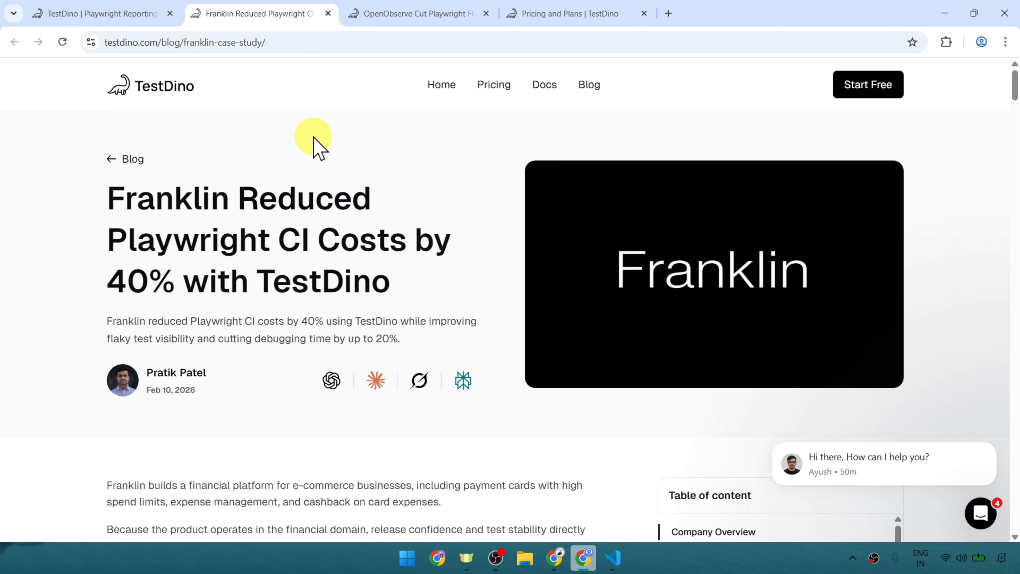
Skim the Franklin and OpenObserve case studies on the TestDino blog, and glance at the TestDino tutorial notes.
scroll(389, 233, "down", 6)
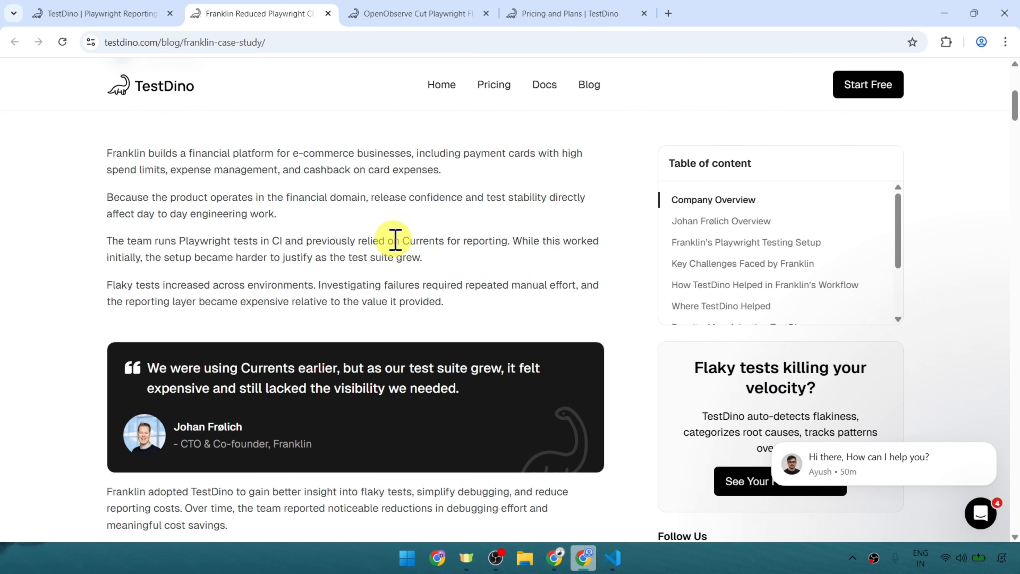
scroll(396, 240, "up", 6)
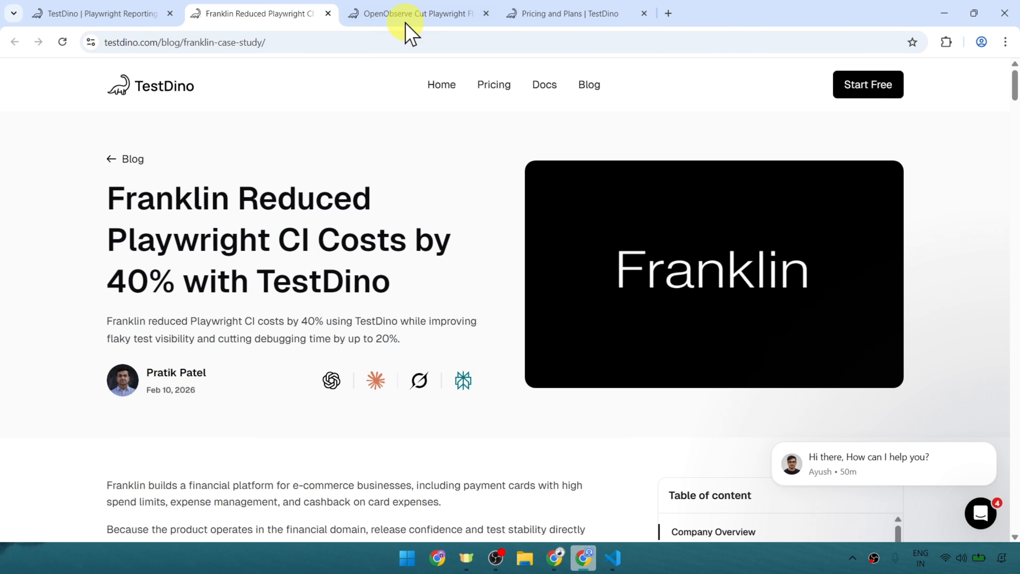
left_click(437, 16)
left_click(263, 179)
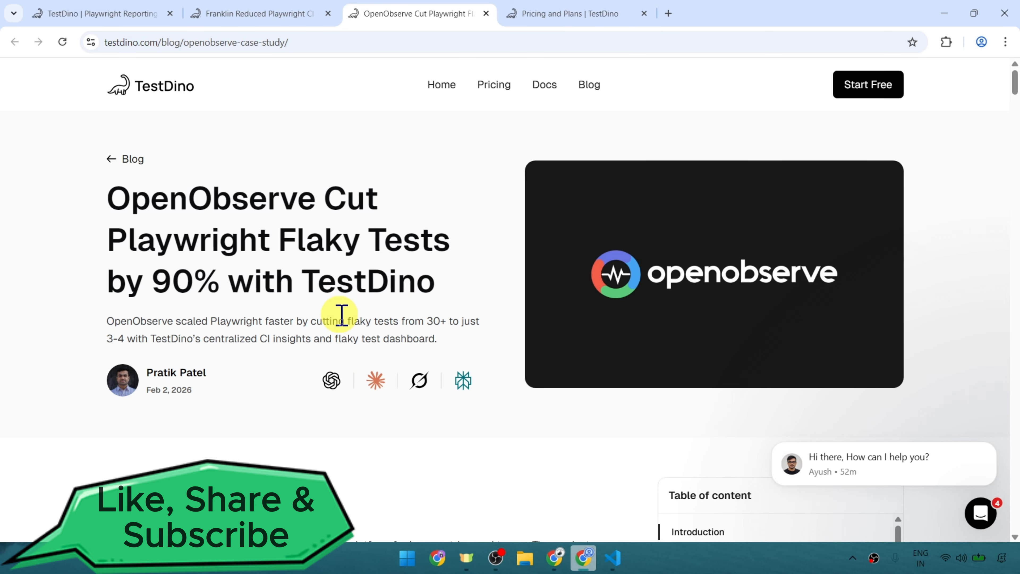
scroll(342, 313, "down", 6)
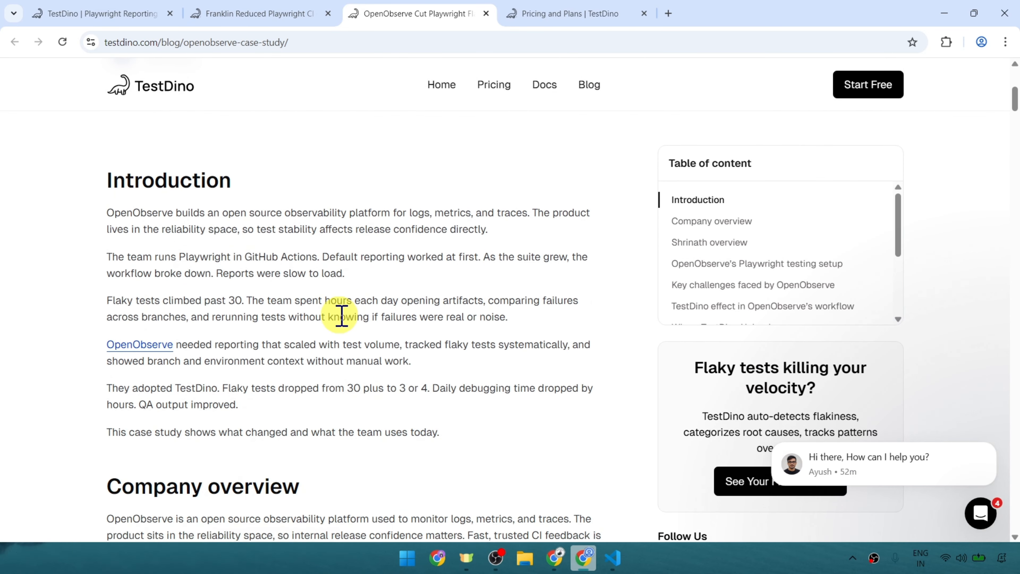
scroll(340, 314, "up", 6)
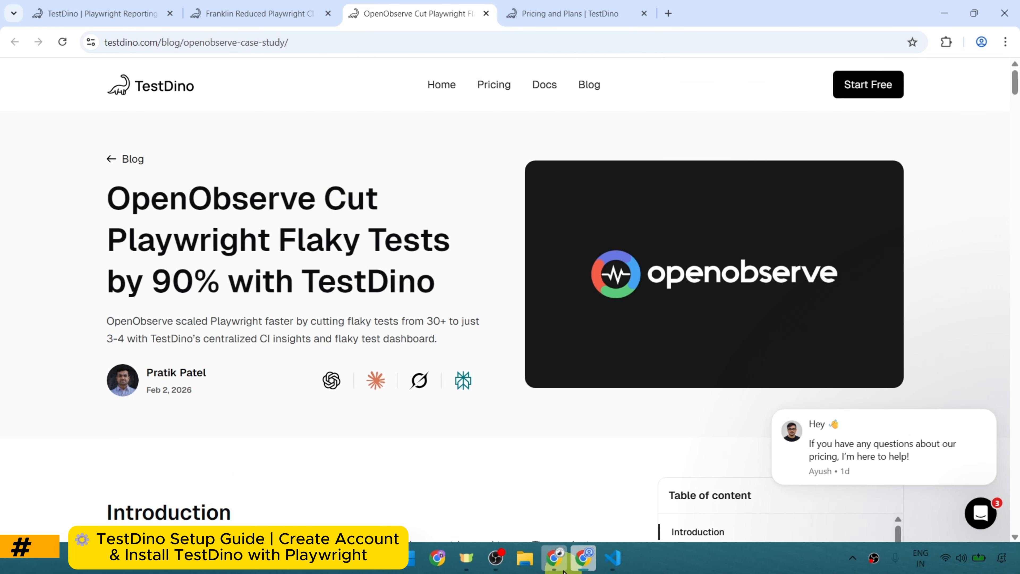
left_click(554, 557)
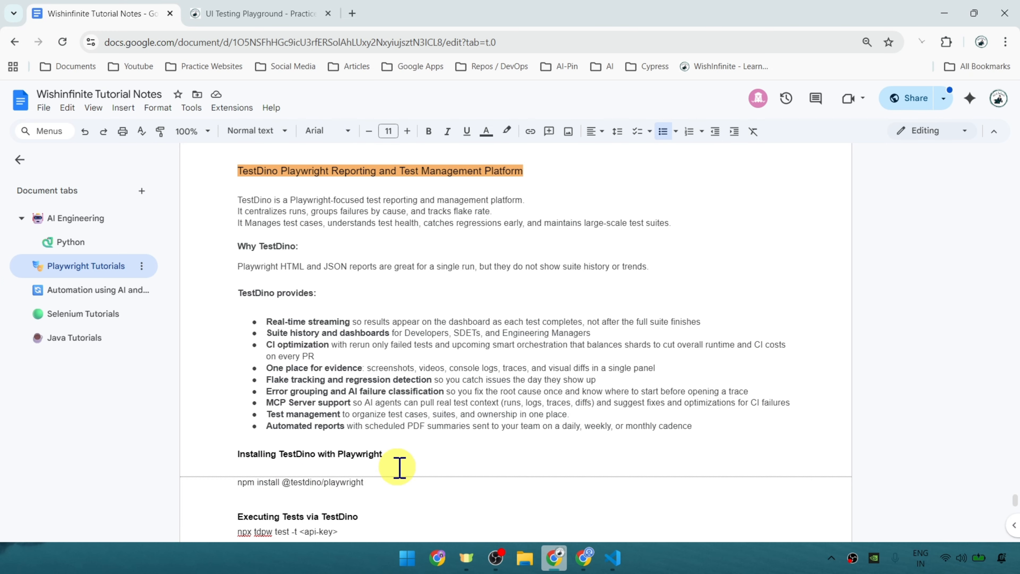
key("alt+Tab")
Sign up for a free TestDino account from its home page with the existing Google account, allowing access.
left_click(91, 12)
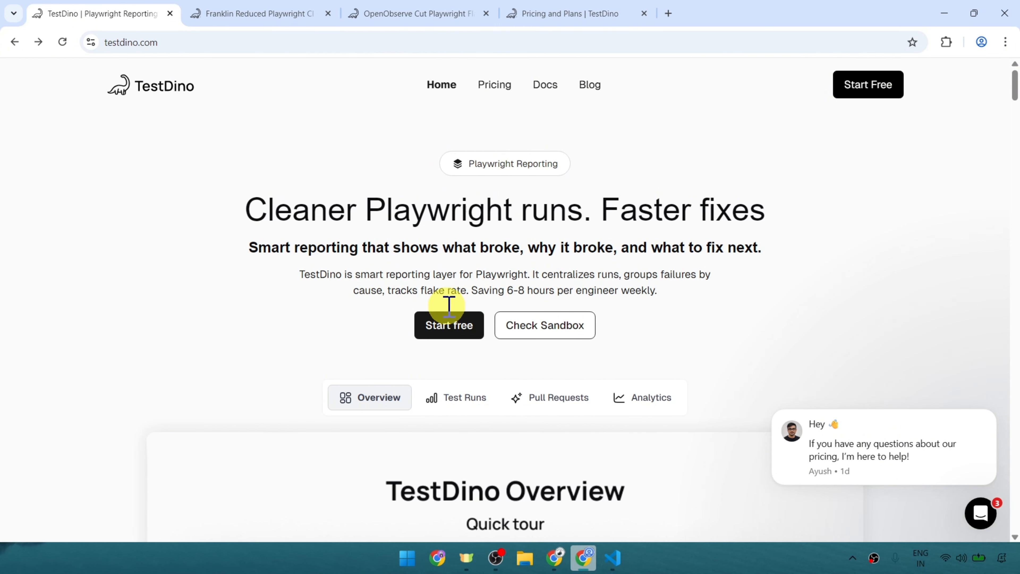
left_click(463, 323)
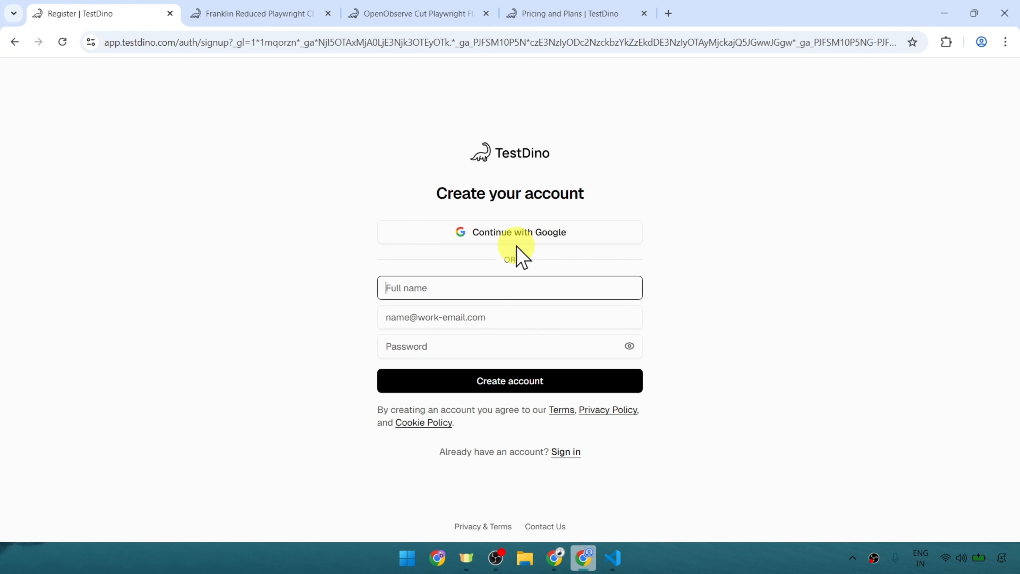
left_click(456, 235)
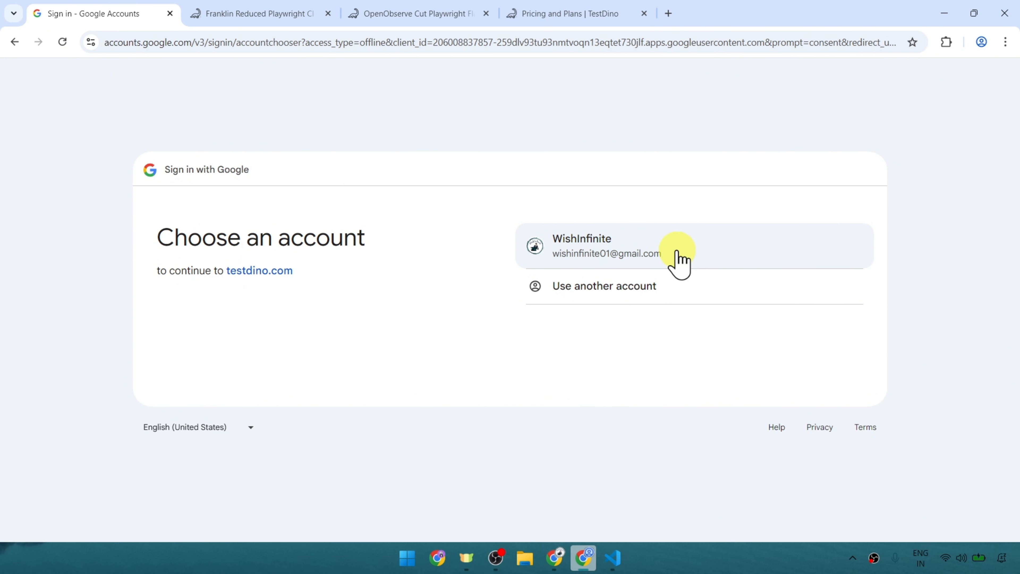
left_click(678, 257)
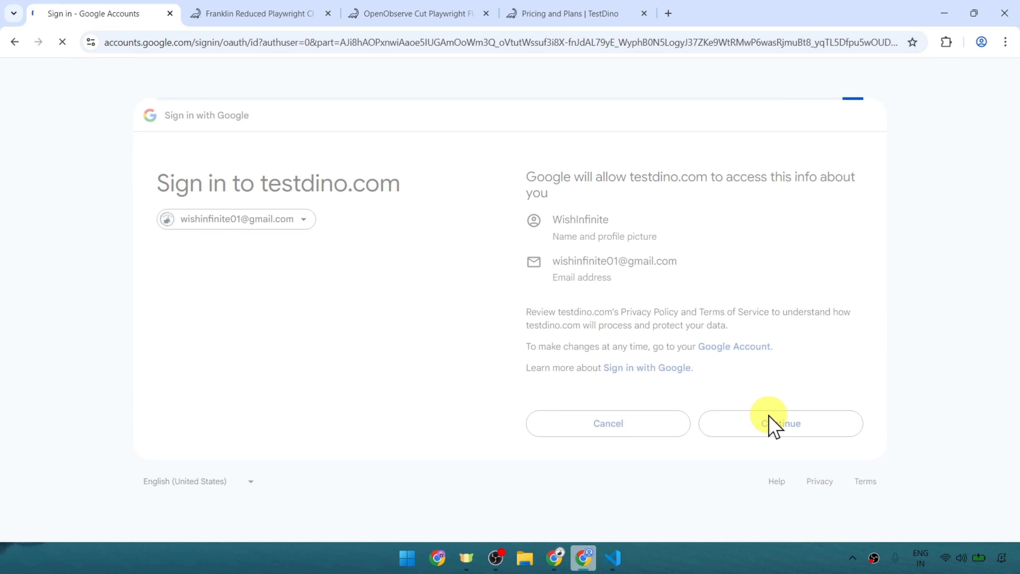
left_click(773, 422)
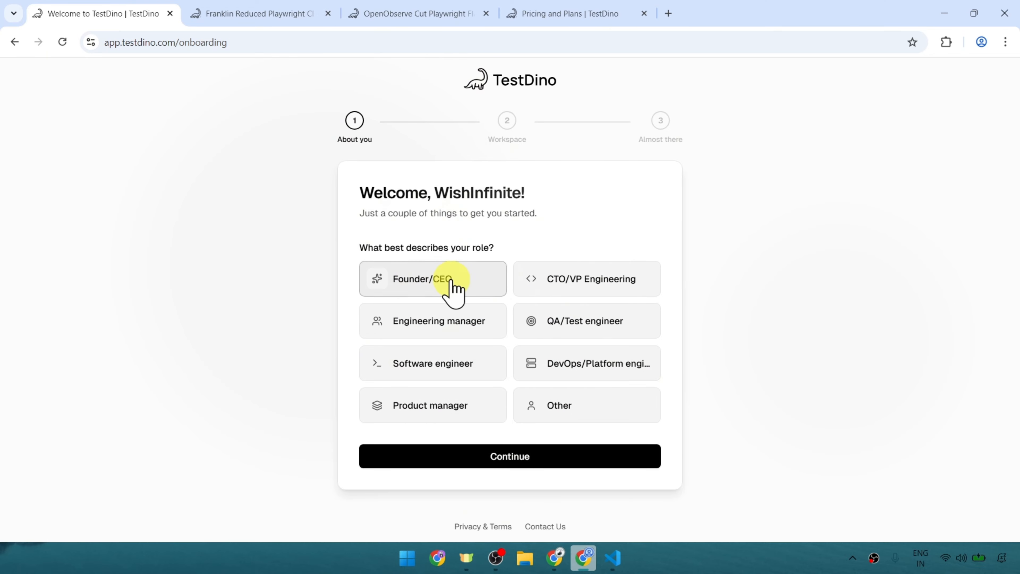
Choose the QA/Test engineer role, and set up workspace WishInfinite with project TestDino Practice and website wishinfinite.com.
left_click(599, 321)
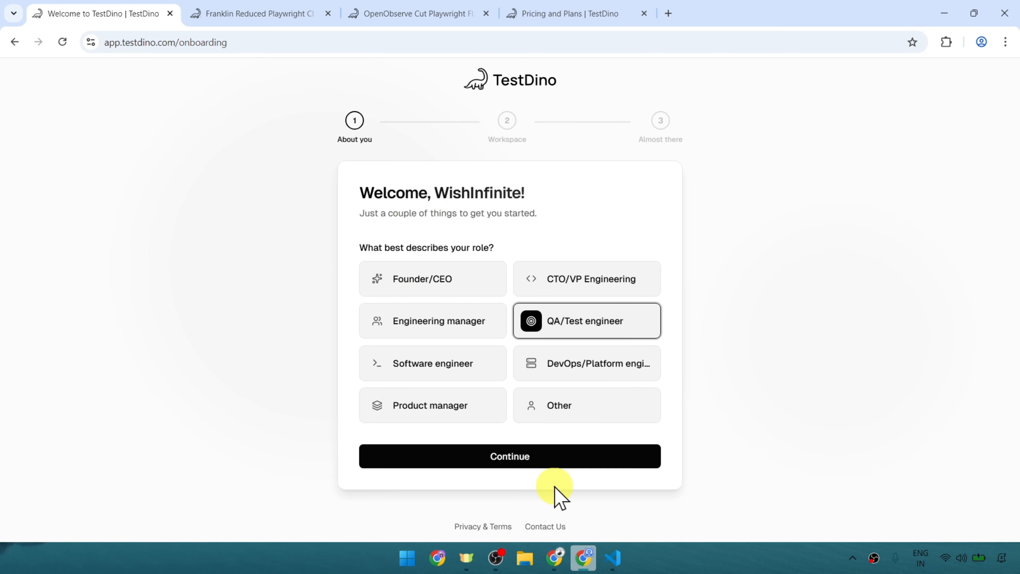
left_click(480, 457)
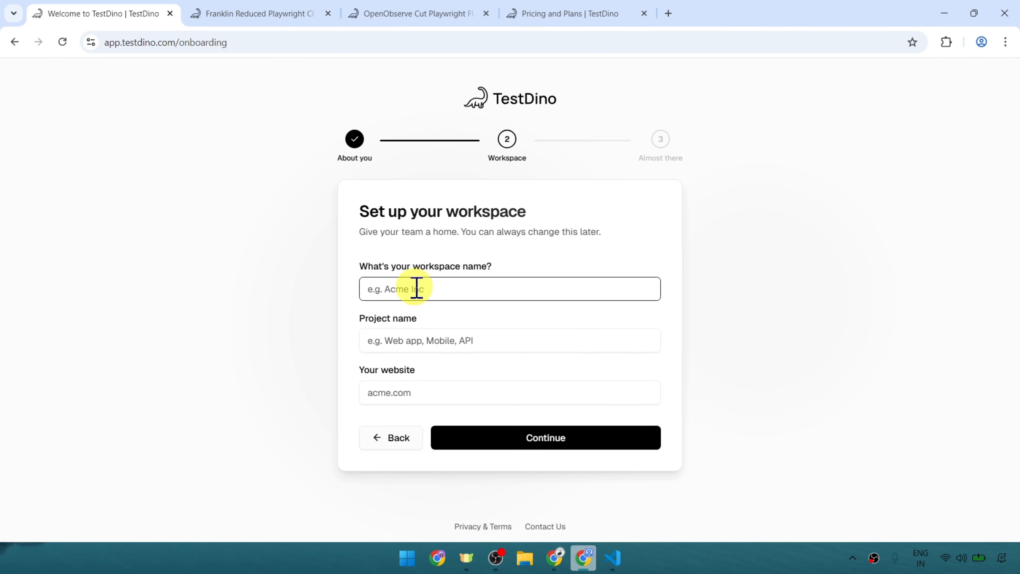
type("WishInfinite")
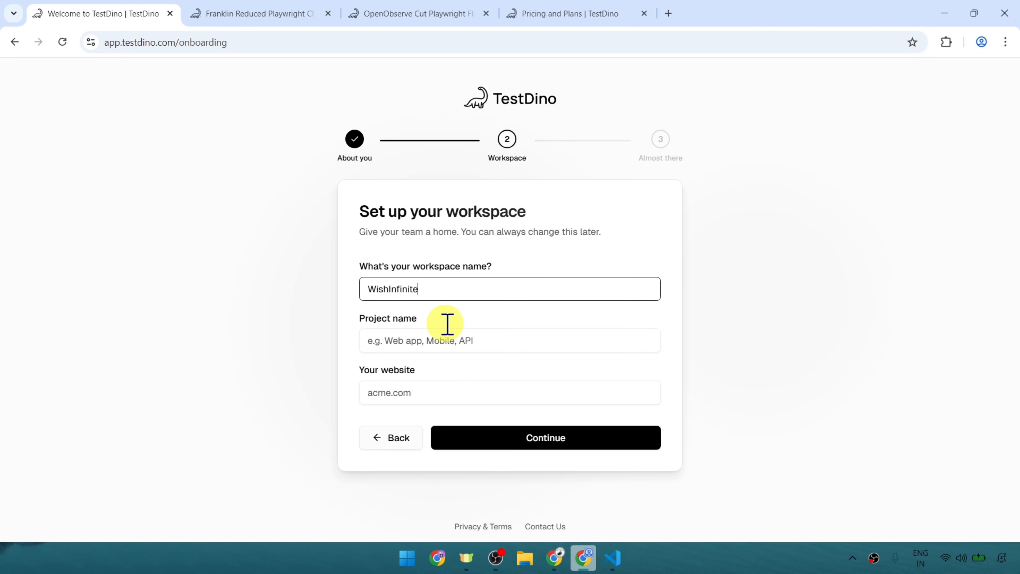
left_click(403, 342)
type("TestD")
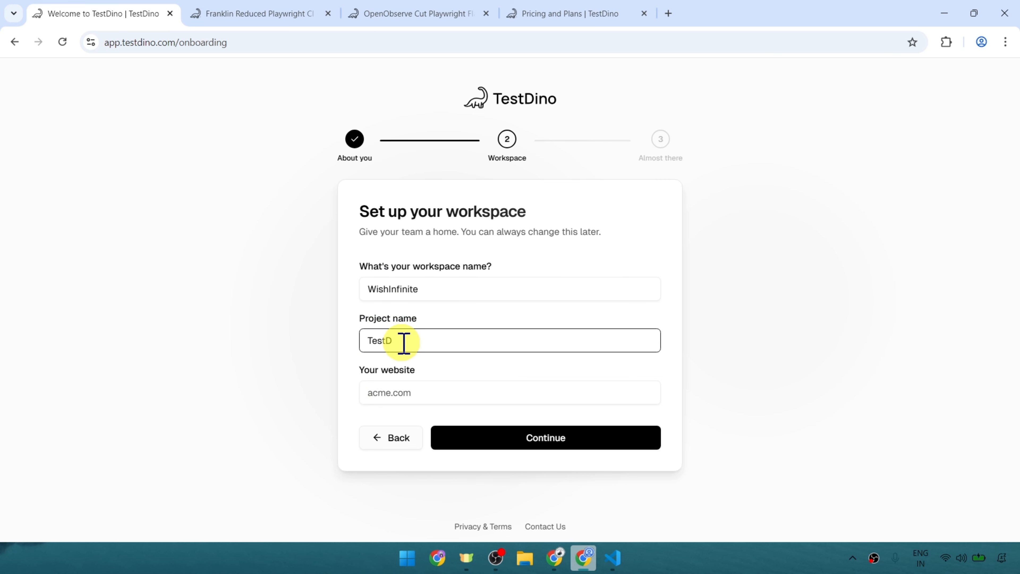
type("ino Practice")
left_click(394, 402)
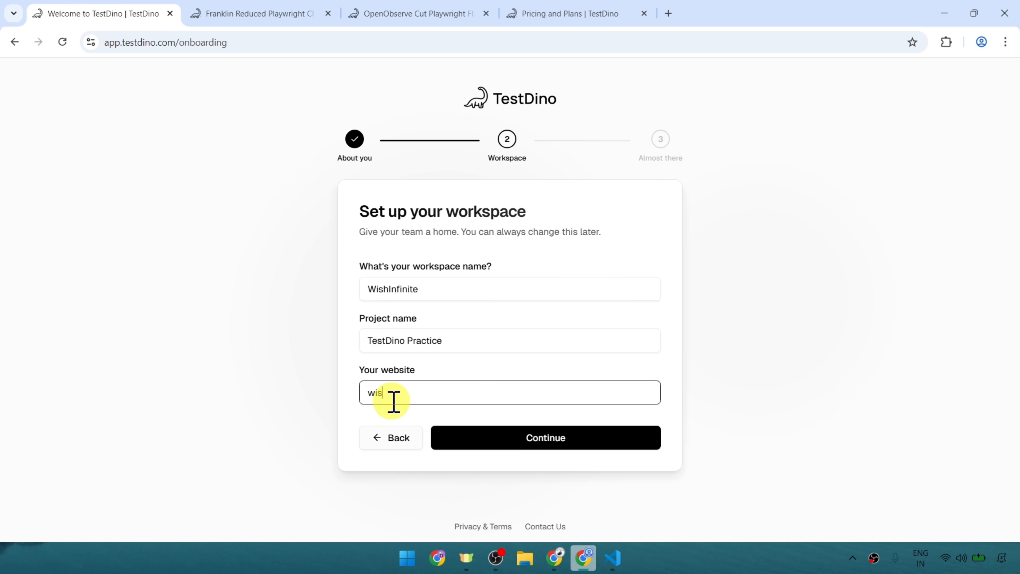
type("wishinfinite.com")
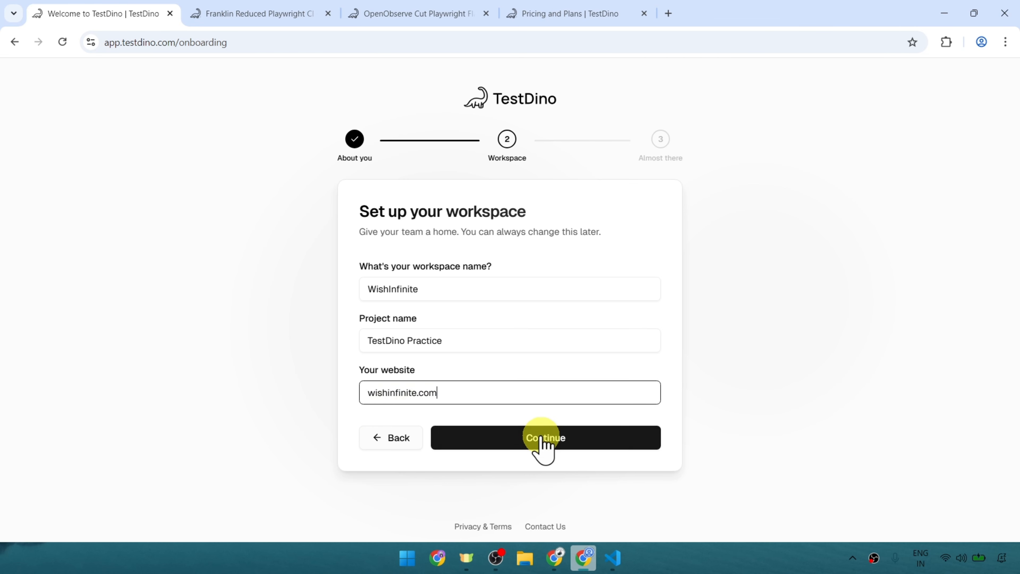
left_click(538, 440)
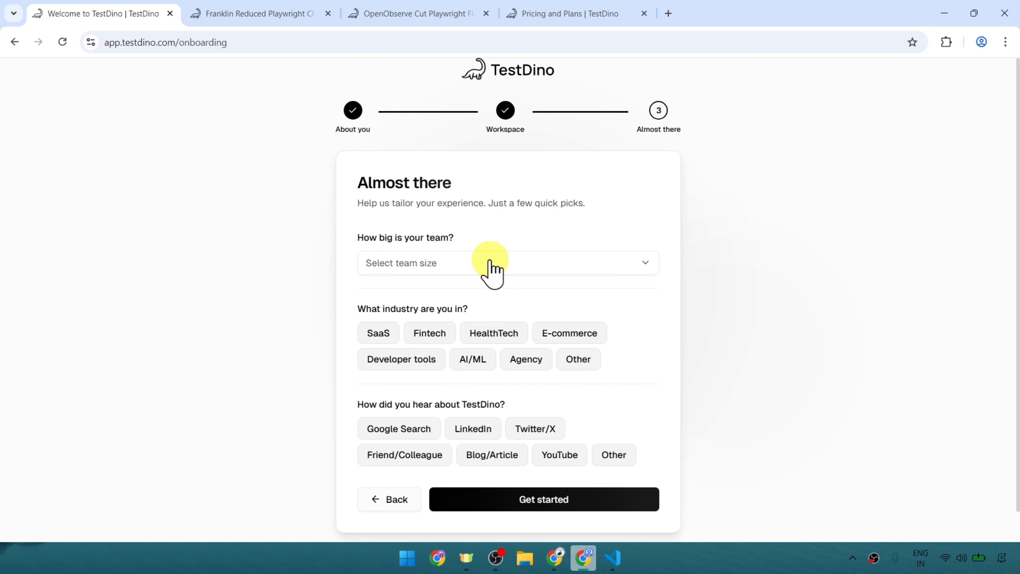
Finish the onboarding with team size 2-10 people, industry Other "IT" and YouTube as the referral source.
left_click(492, 267)
left_click(441, 293)
left_click(437, 317)
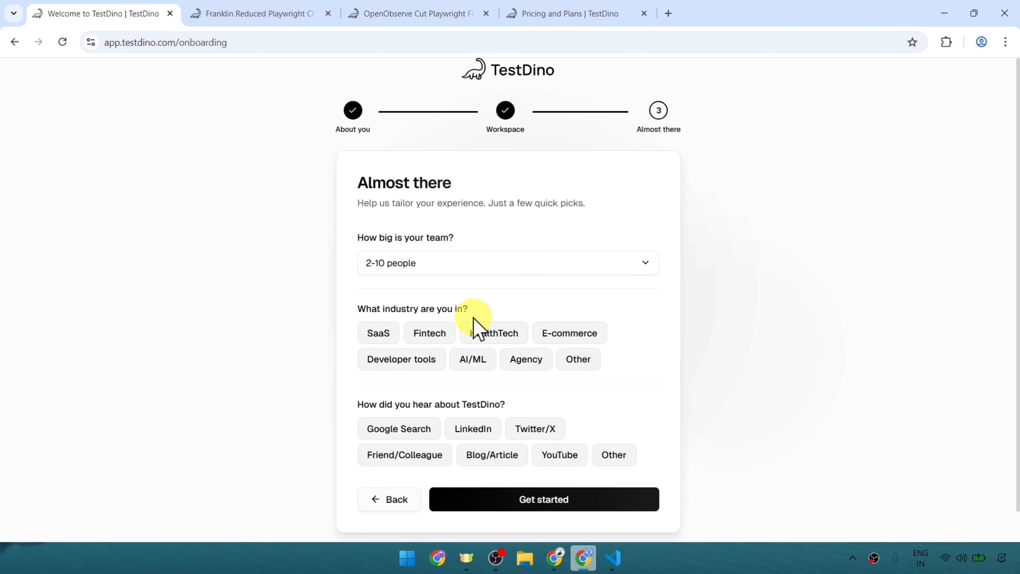
left_click(575, 361)
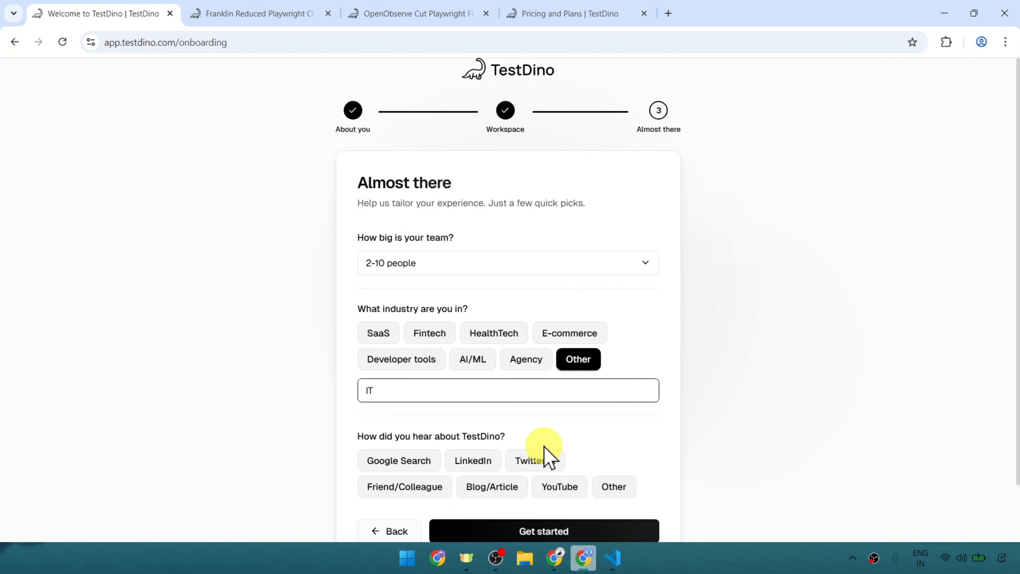
left_click(560, 491)
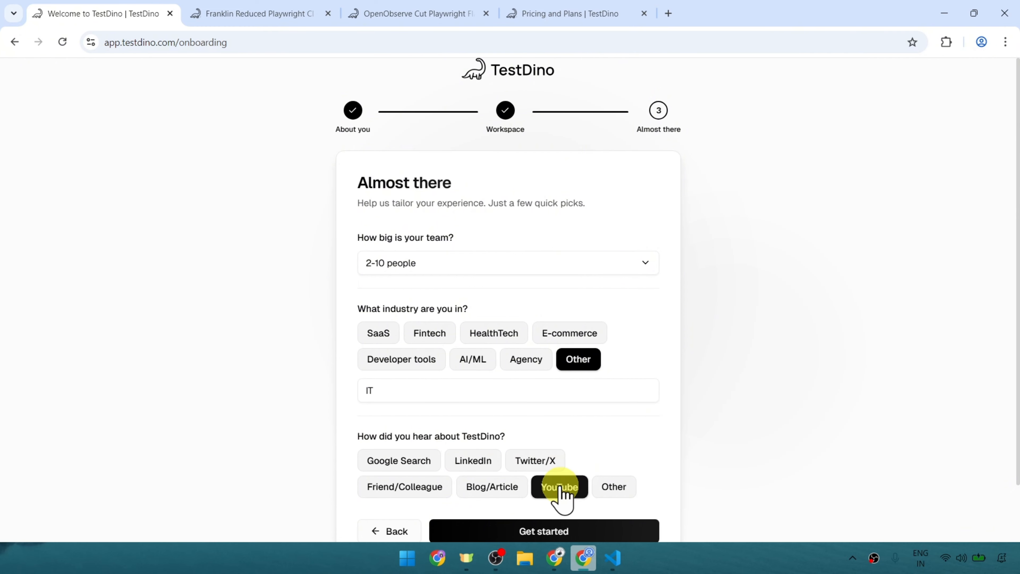
scroll(562, 530, "down", 2)
left_click(534, 474)
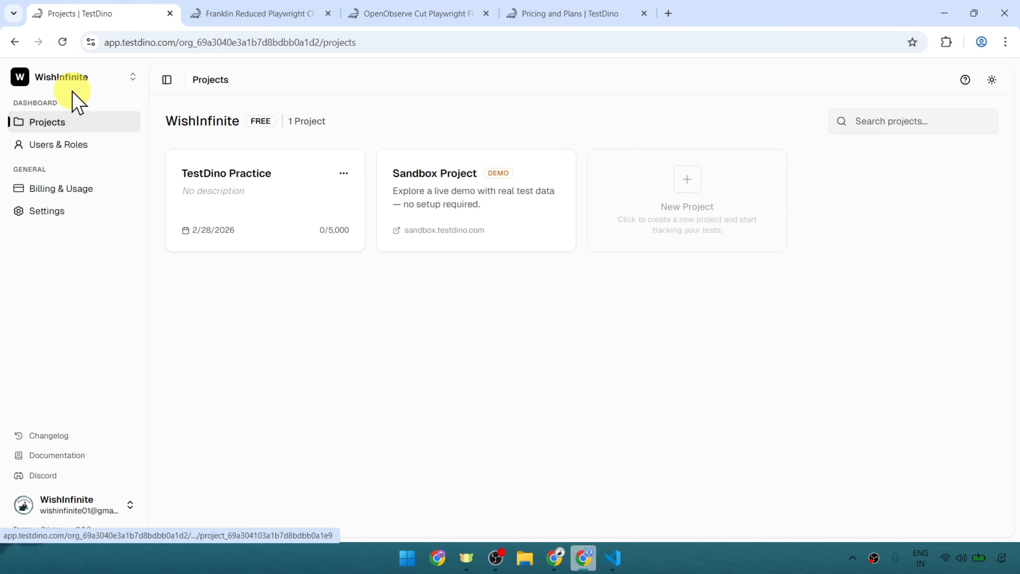
Check the organization list, and open the TestDino Practice project's Real-time local setup instructions.
left_click(128, 82)
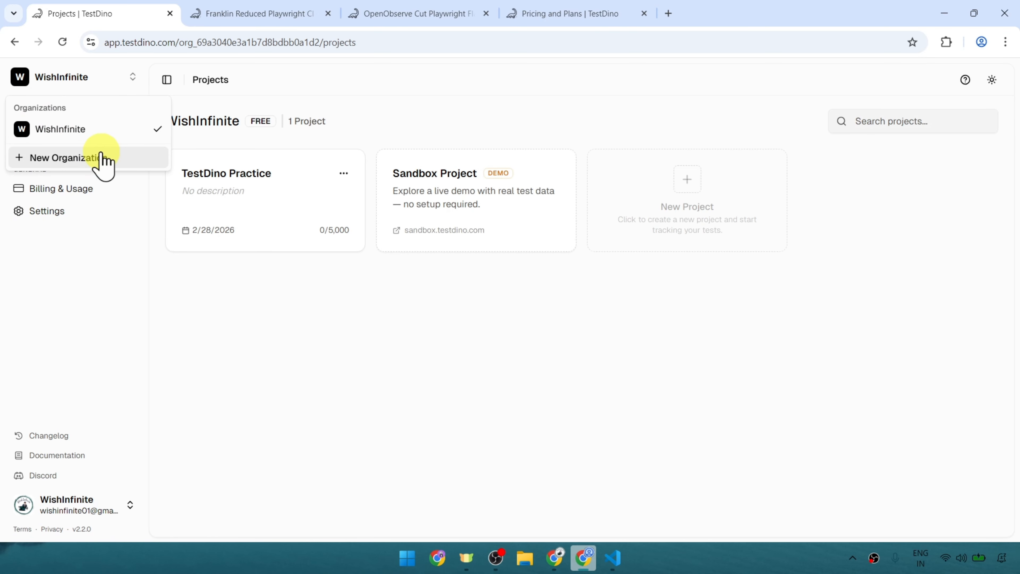
left_click(324, 288)
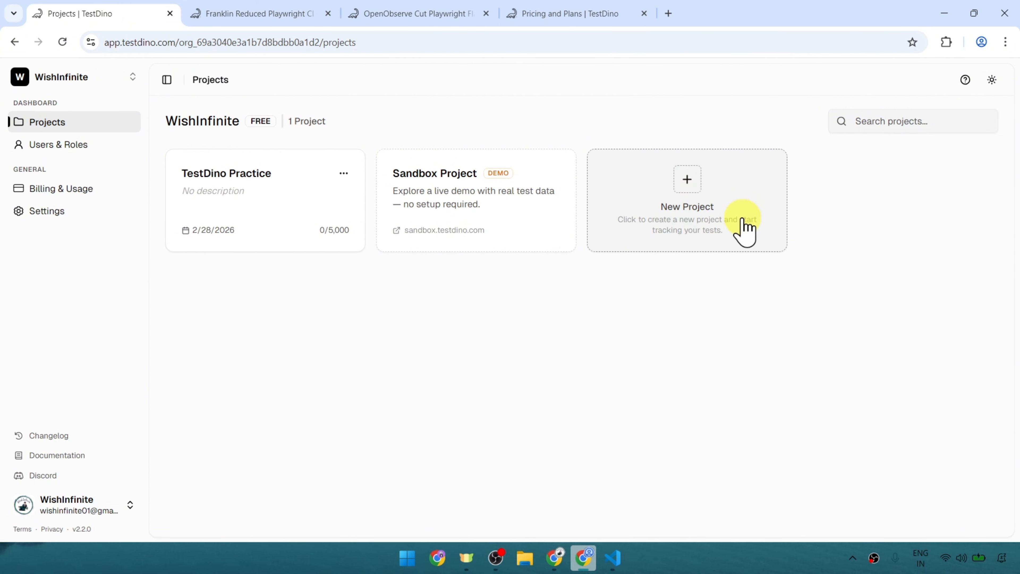
left_click(236, 204)
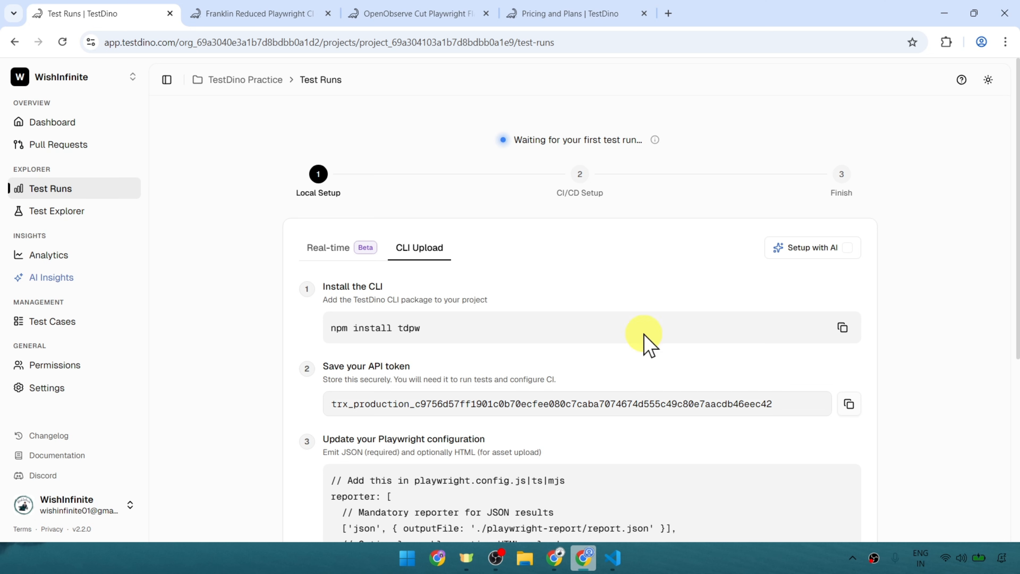
left_click(314, 254)
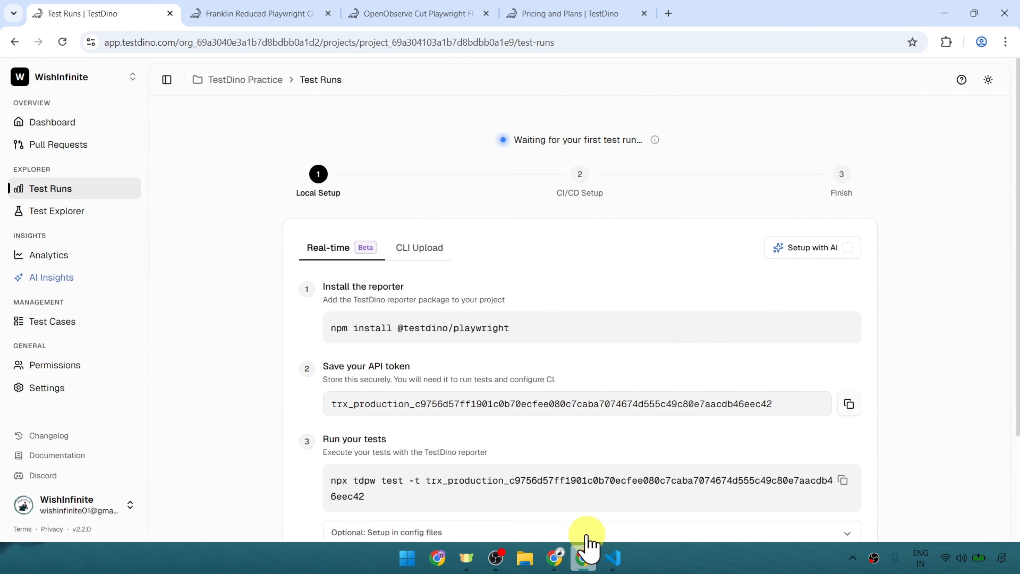
left_click(554, 557)
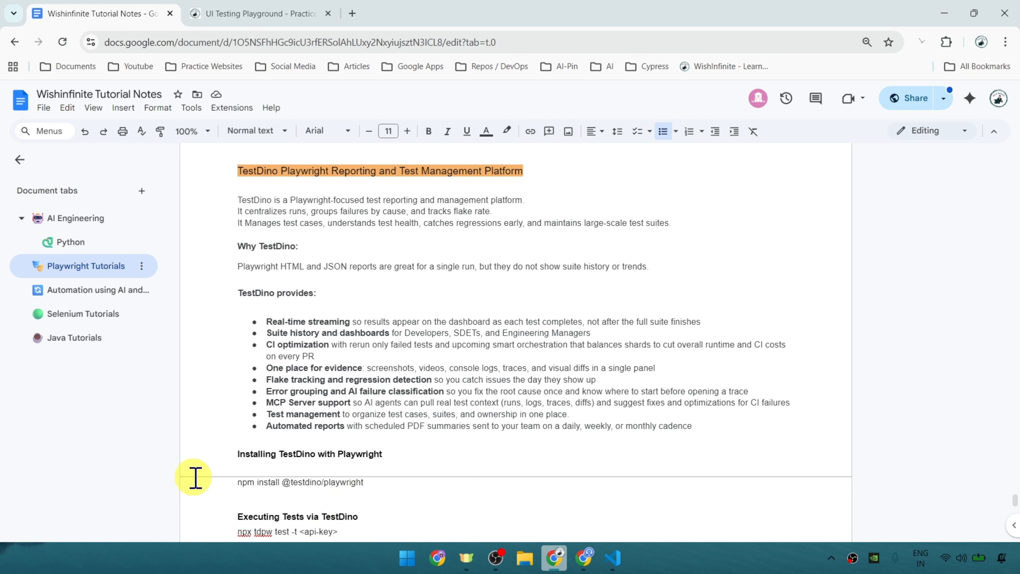
left_click_drag(376, 481, 207, 485)
key("ctrl+c")
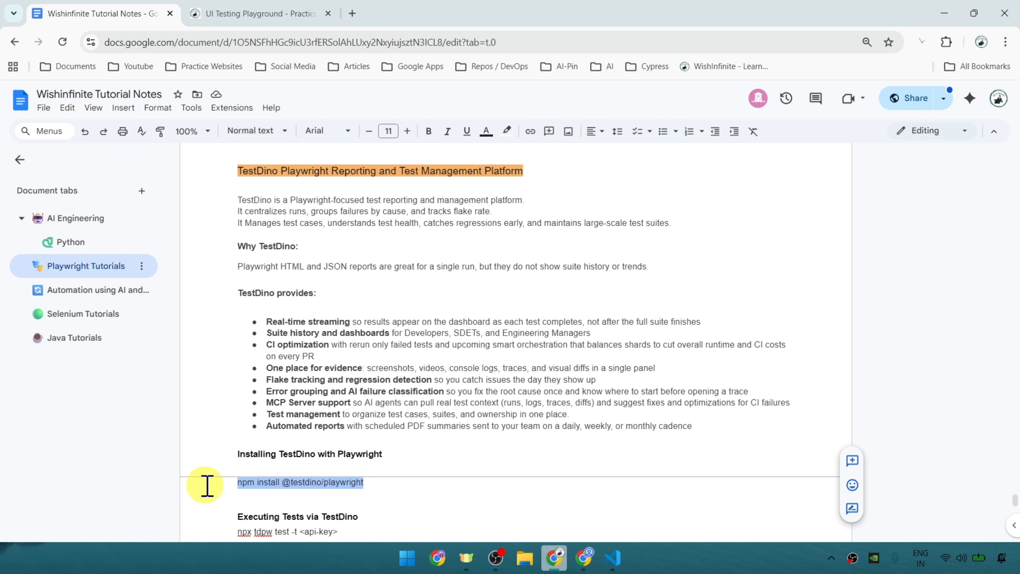
left_click(612, 557)
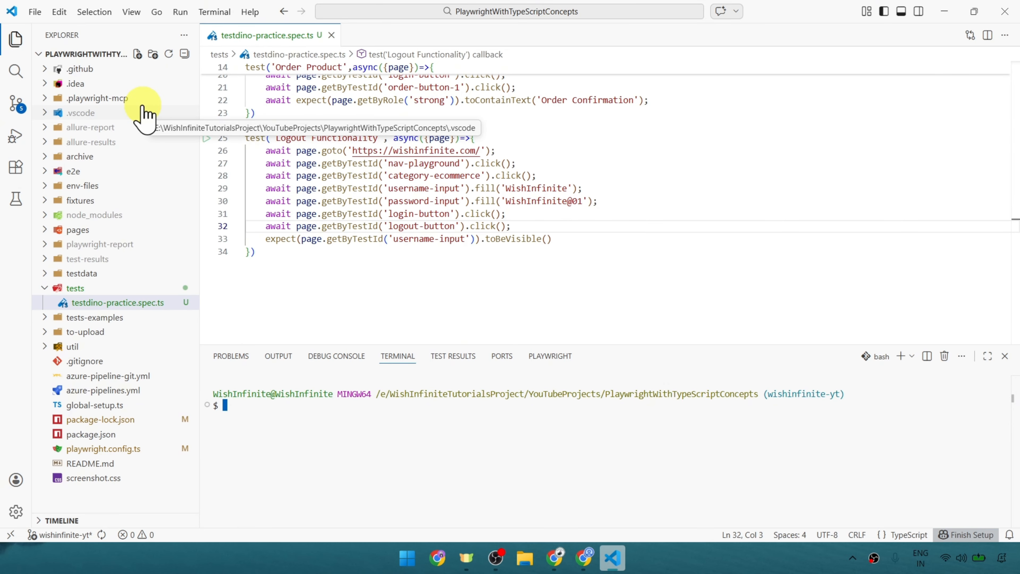
key("ctrl+v")
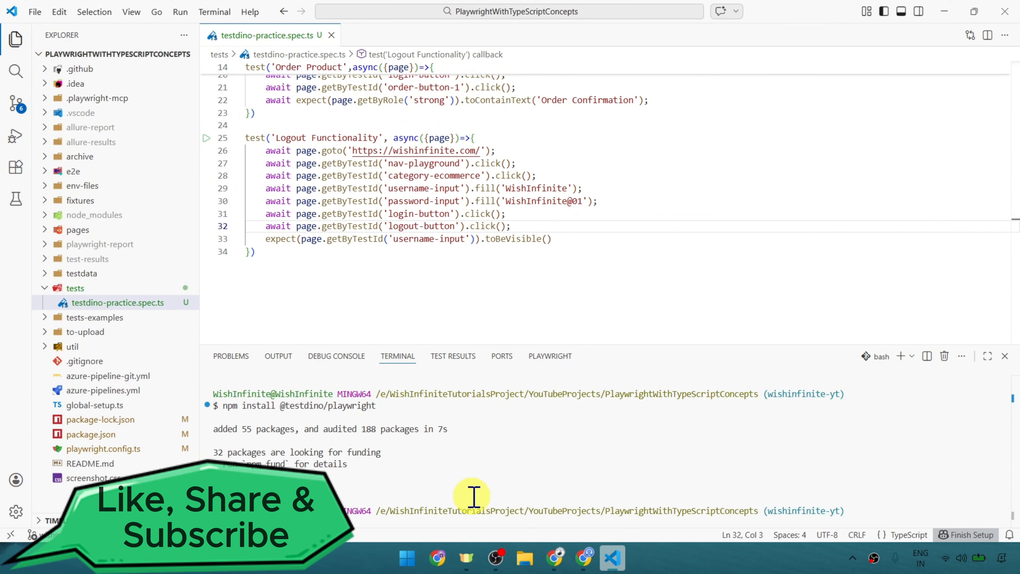
left_click_drag(421, 497, 729, 407)
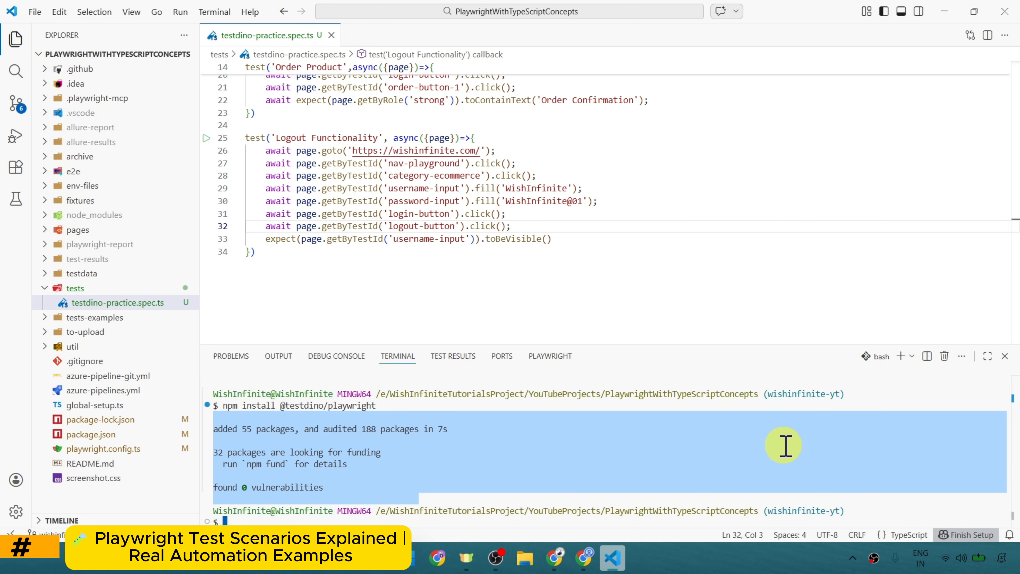
Review the Login Functionality test in testdino-practice.spec.ts, and switch to Chrome to view the WishInfinite playground page.
scroll(432, 273, "up", 6)
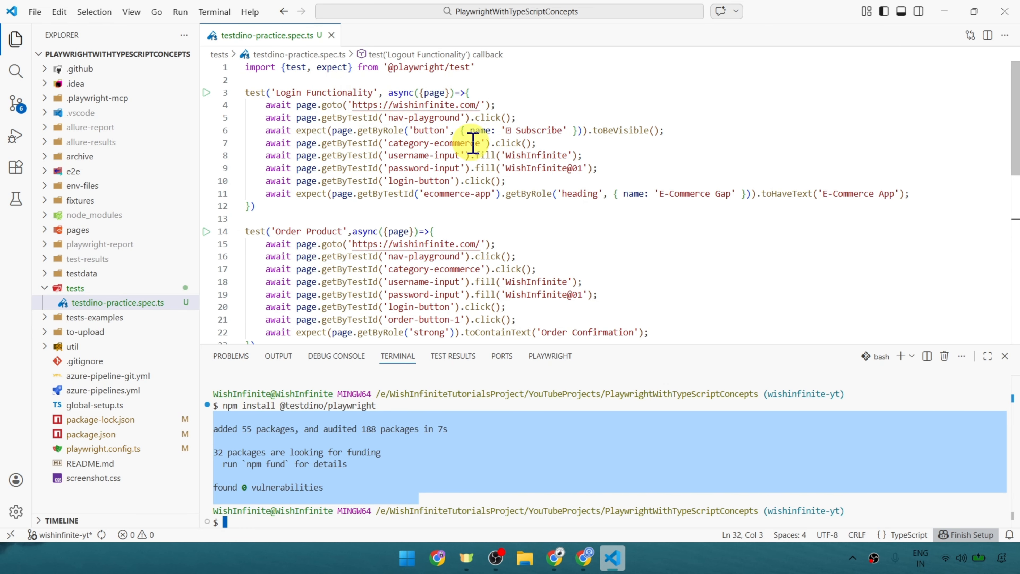
left_click_drag(384, 92, 490, 92)
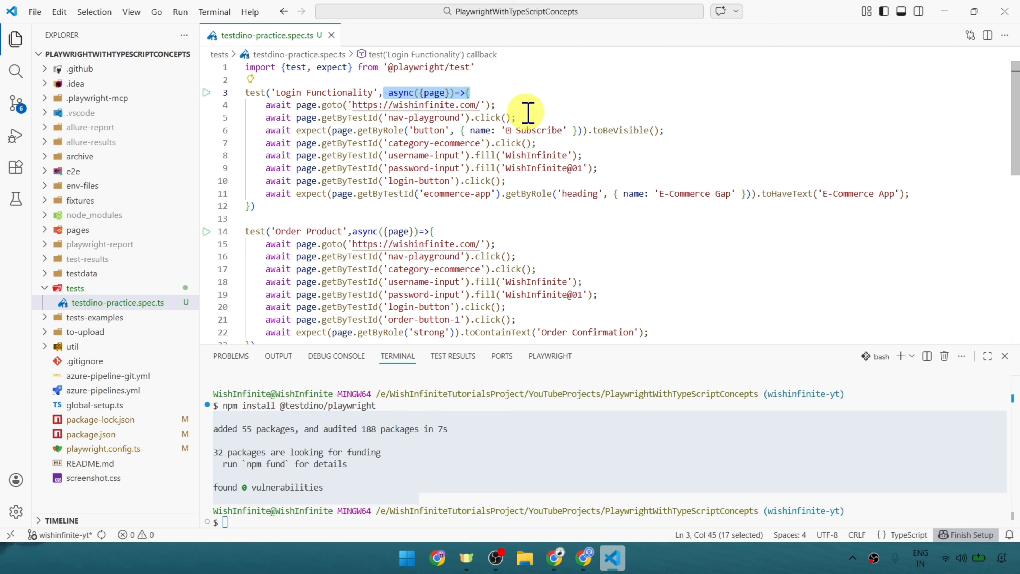
left_click(368, 130)
mouse_move(498, 175)
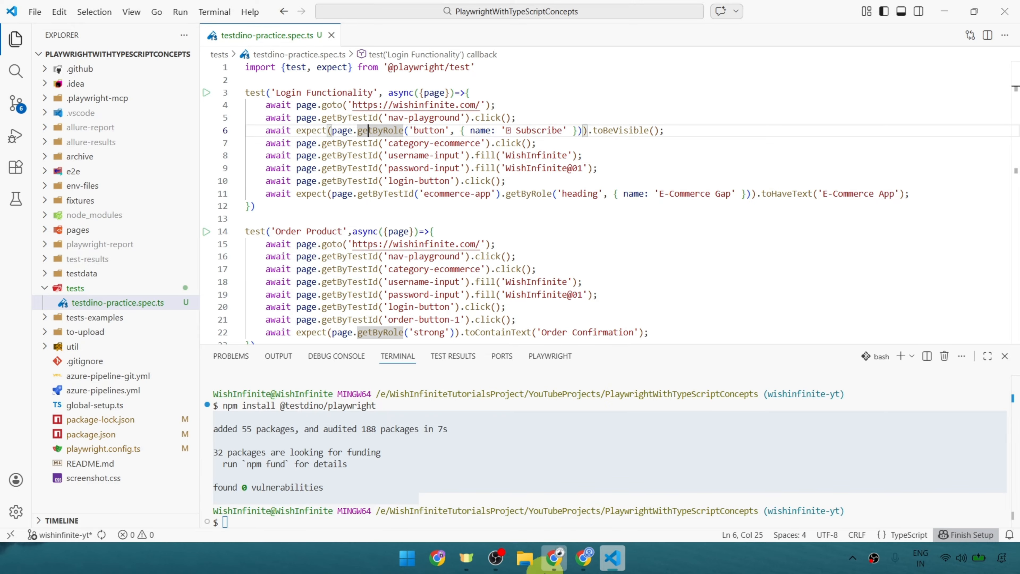
left_click(554, 557)
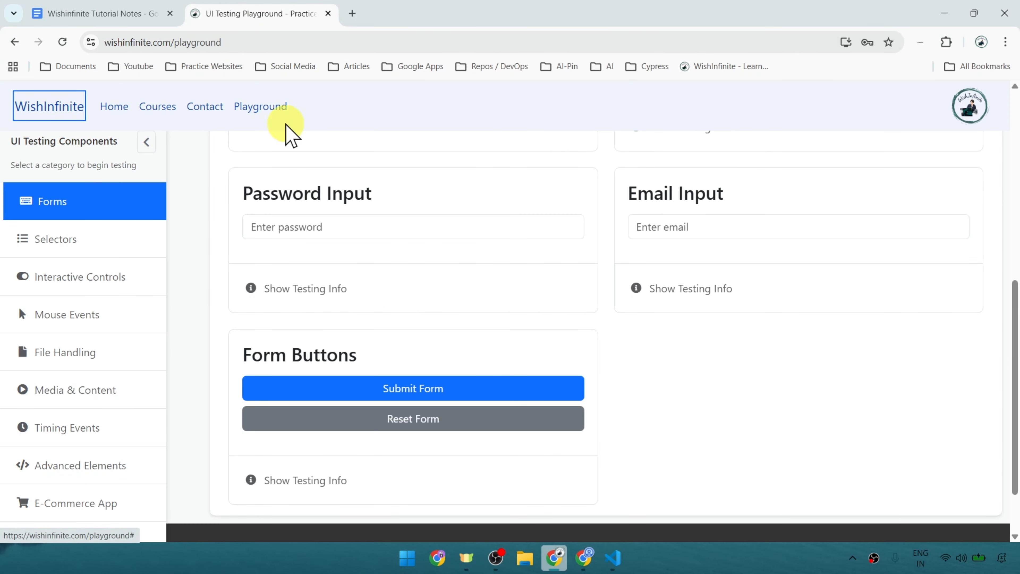
Open the playground's E-Commerce App category and copy the demo username into the login form's Username field.
left_click(241, 106)
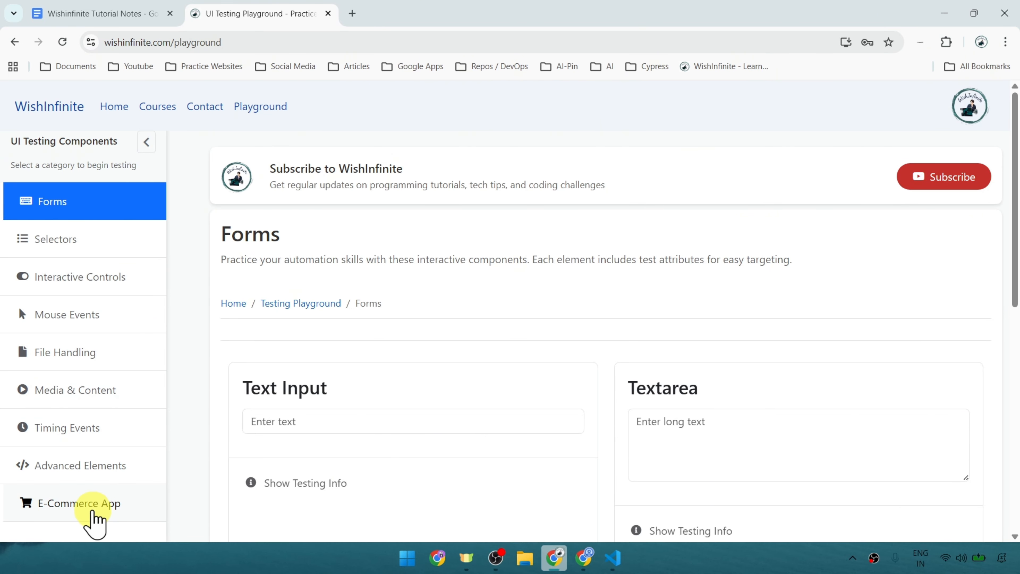
left_click(79, 507)
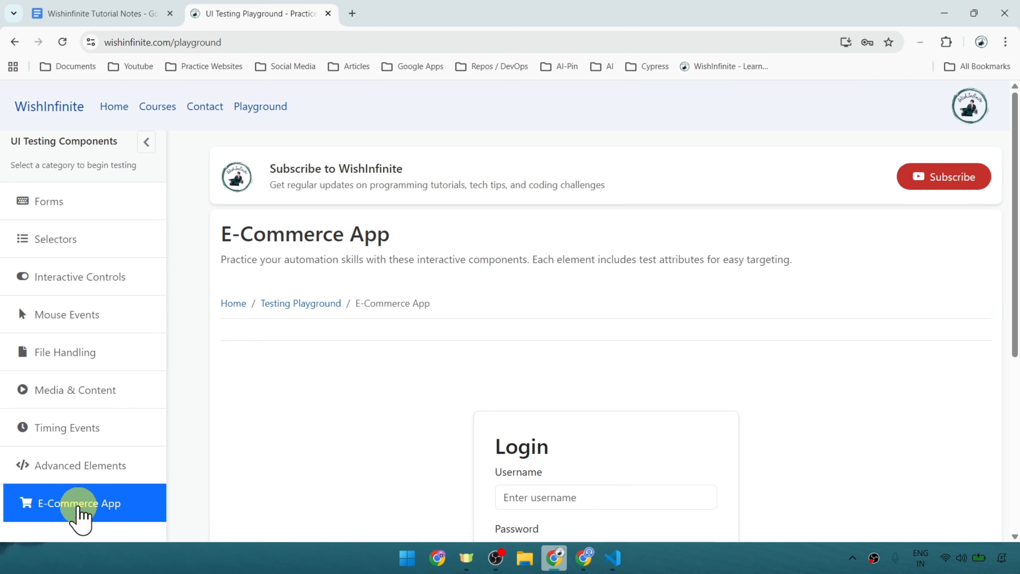
scroll(683, 342, "down", 5)
double_click(578, 437)
key("ctrl+c")
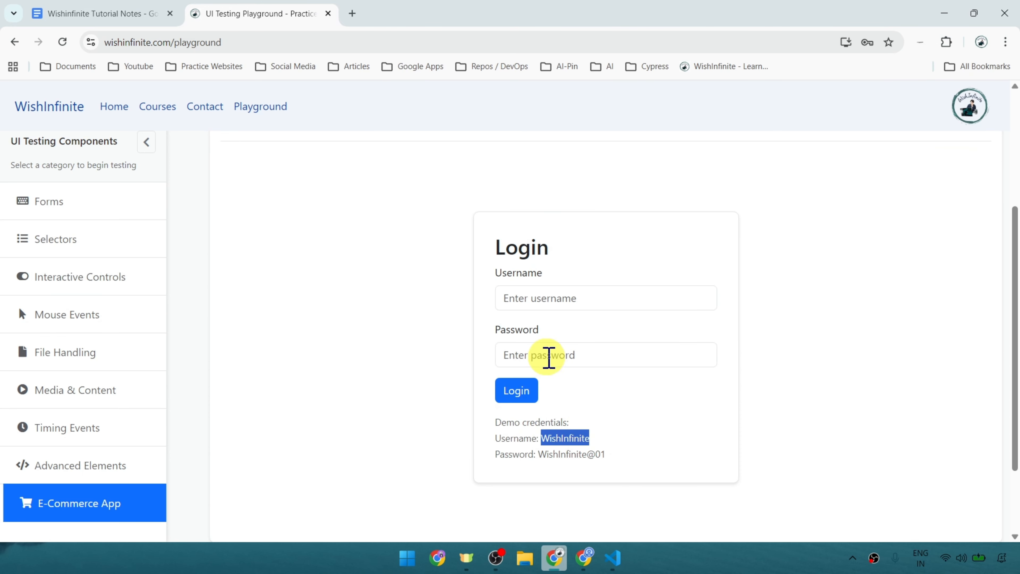
left_click(530, 303)
key("ctrl+v")
Copy the demo password into the Password field and log in to the E-Commerce App.
double_click(556, 454)
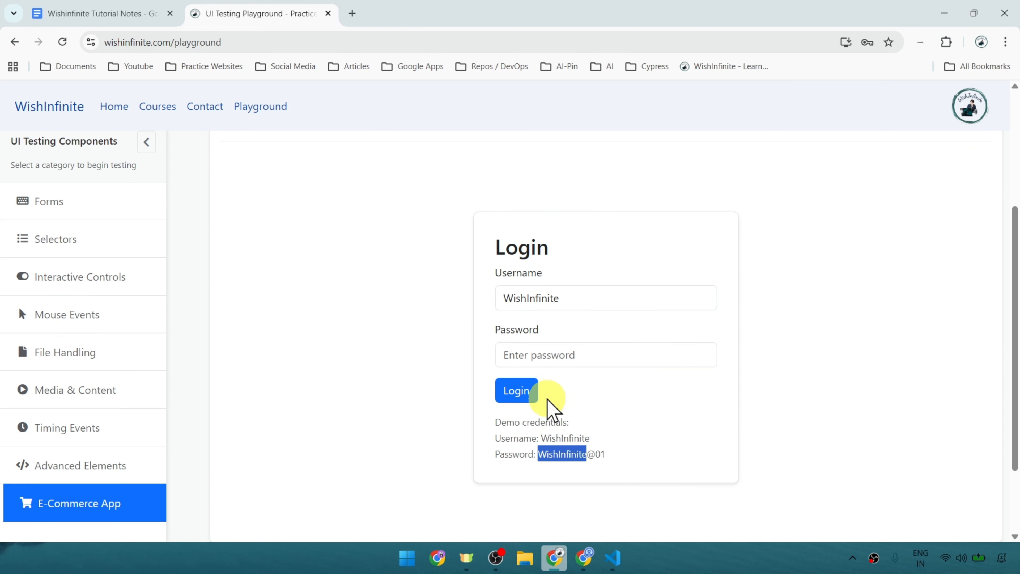
key("ctrl+c")
left_click(524, 356)
key("ctrl+v")
scroll(613, 376, "down", 2)
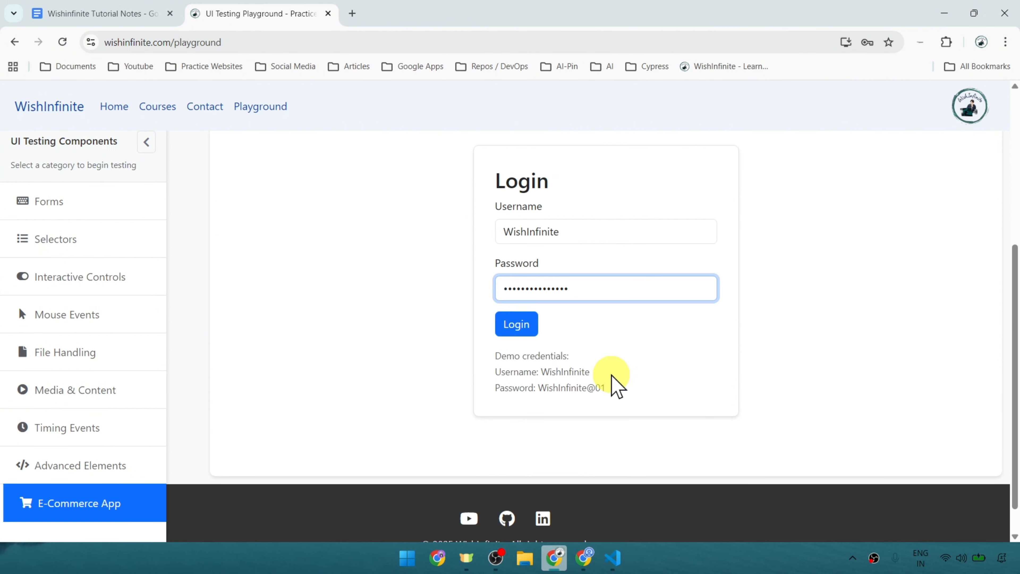
left_click(529, 330)
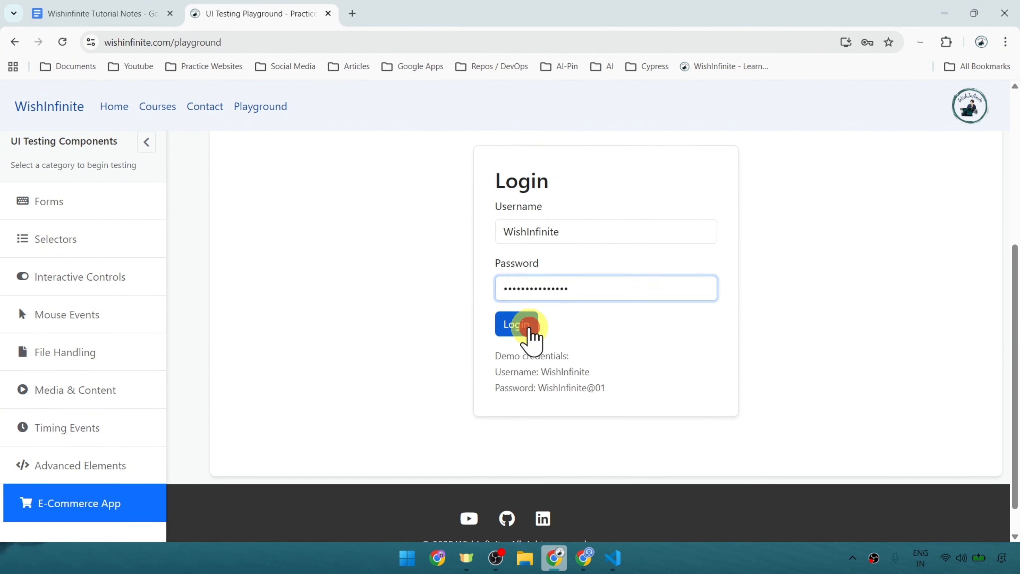
scroll(233, 229, "up", 2)
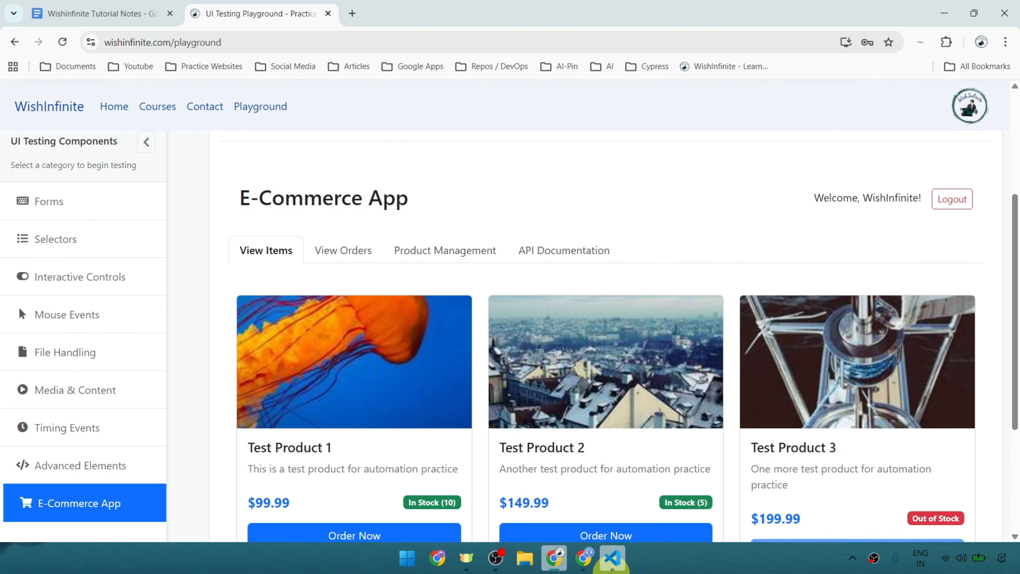
Switch to VS Code and review the Login Functionality test line by line, including the heading name 'E-Commerce Gap' in its final assertion.
left_click(613, 557)
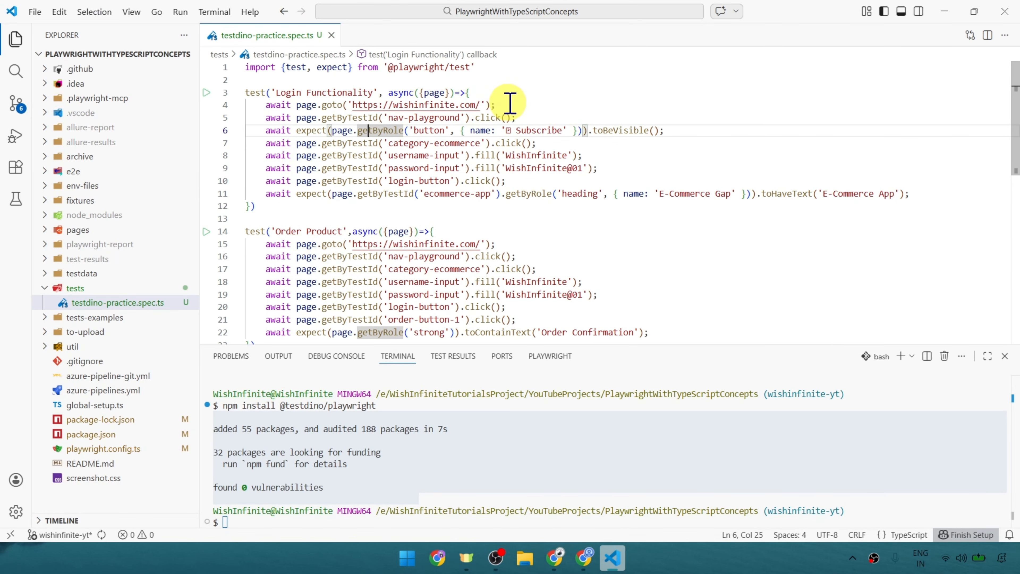
left_click_drag(499, 105, 286, 106)
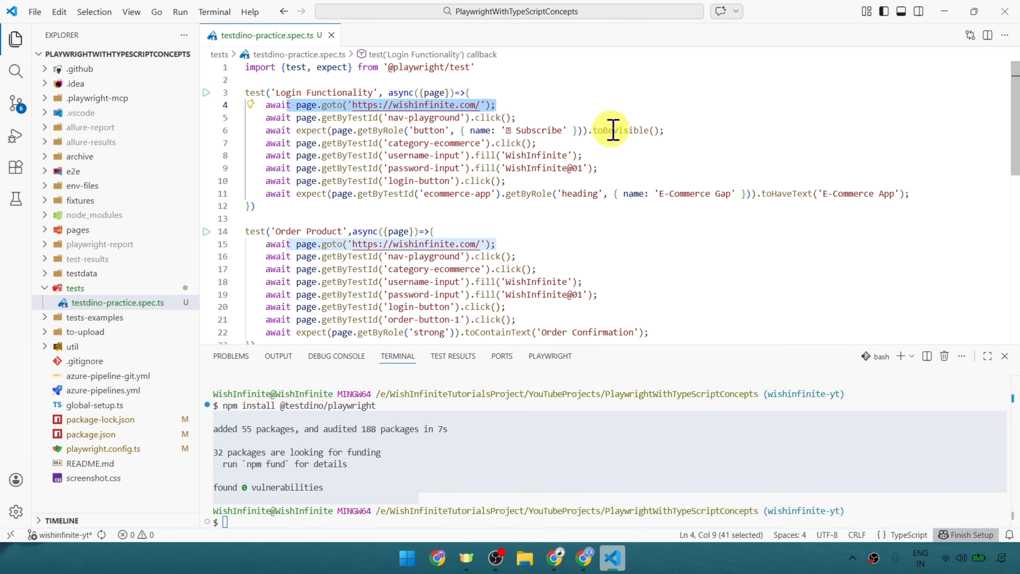
left_click_drag(513, 131, 688, 134)
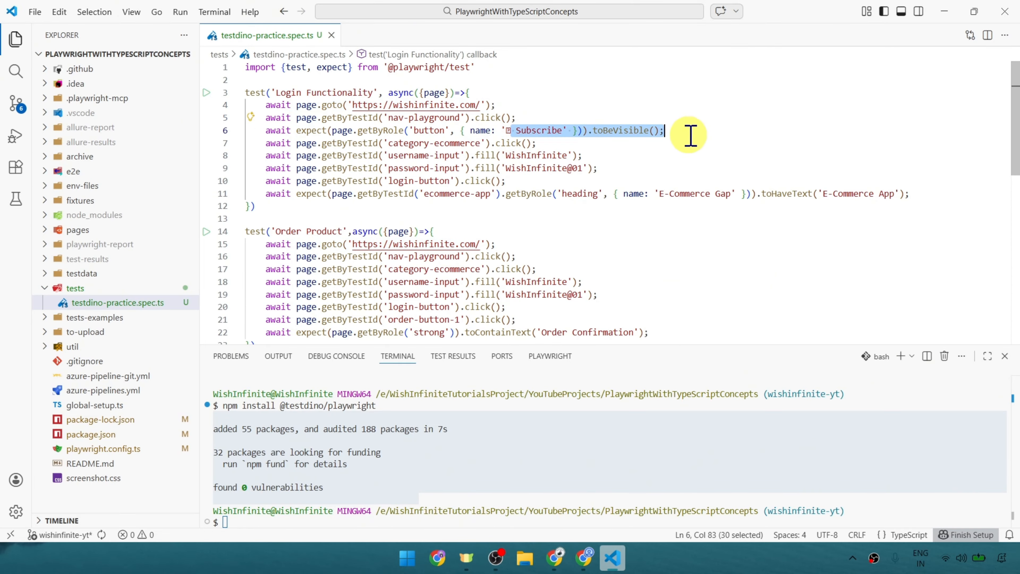
left_click_drag(367, 148, 547, 141)
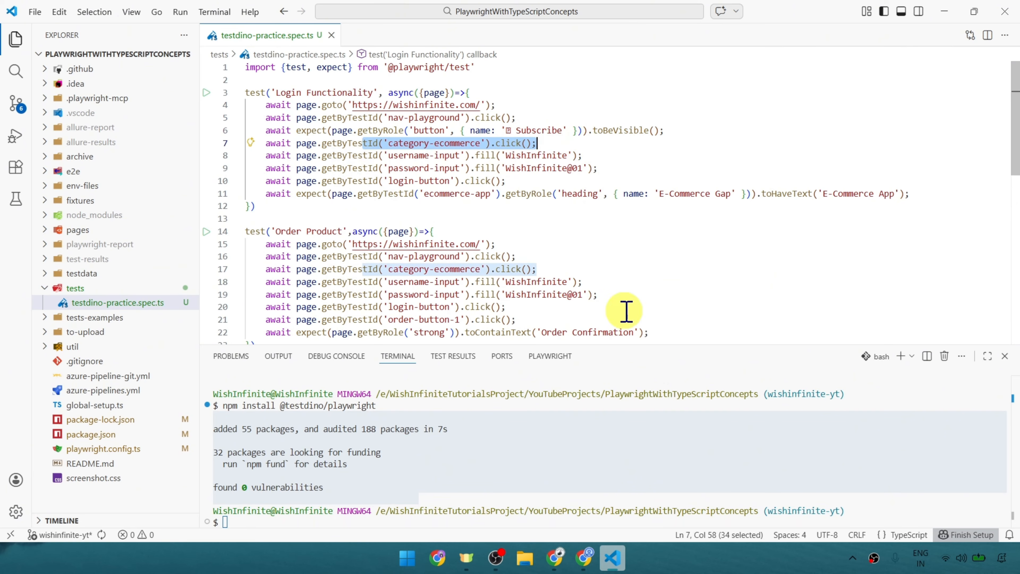
left_click_drag(603, 156, 378, 157)
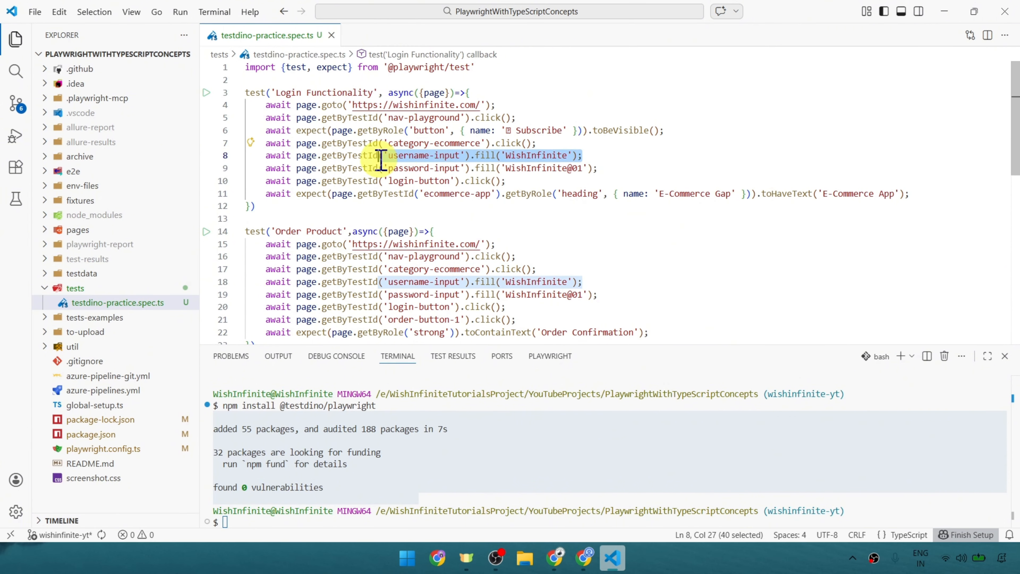
left_click_drag(622, 160, 420, 169)
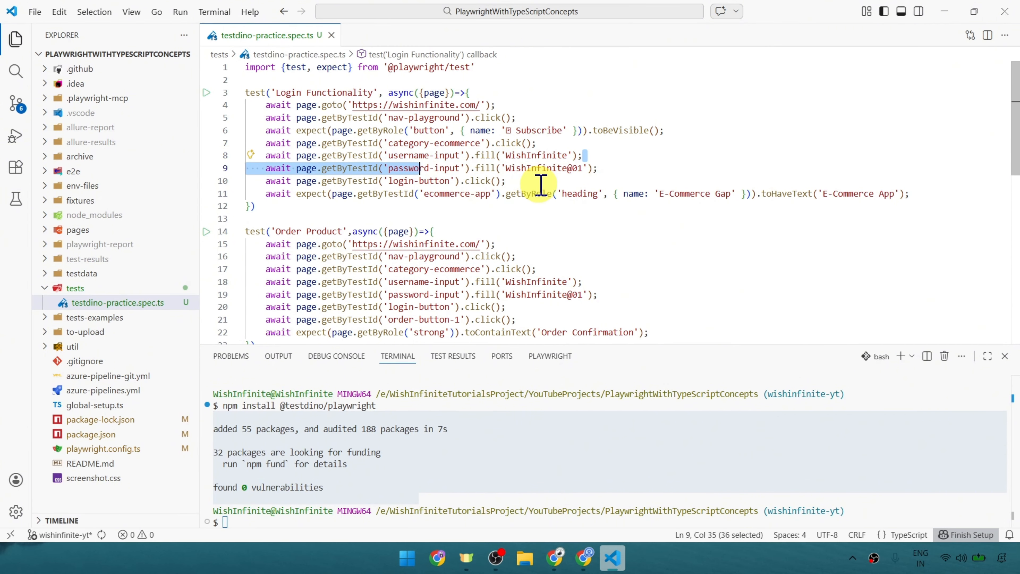
left_click_drag(924, 194, 339, 198)
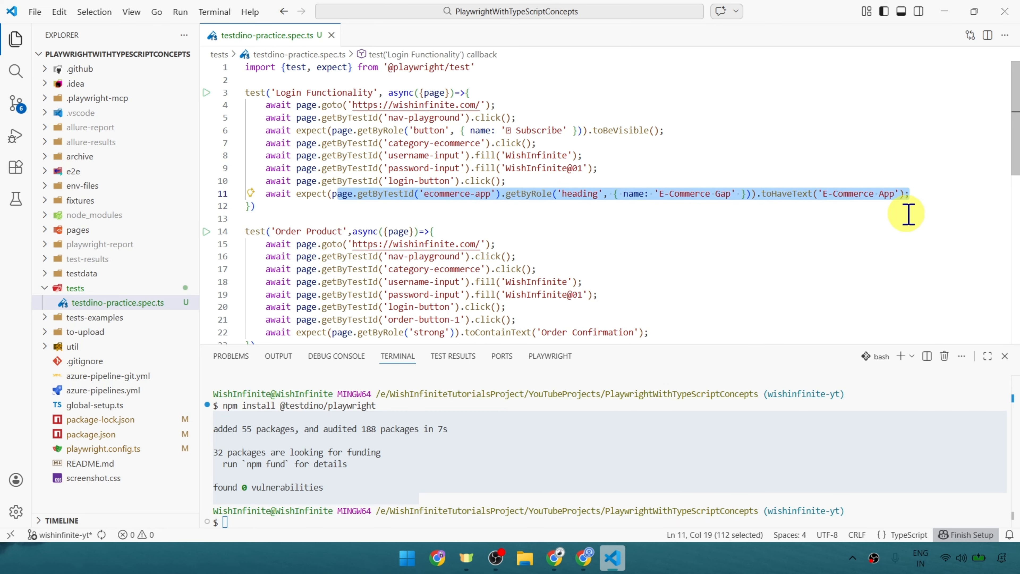
left_click(755, 243)
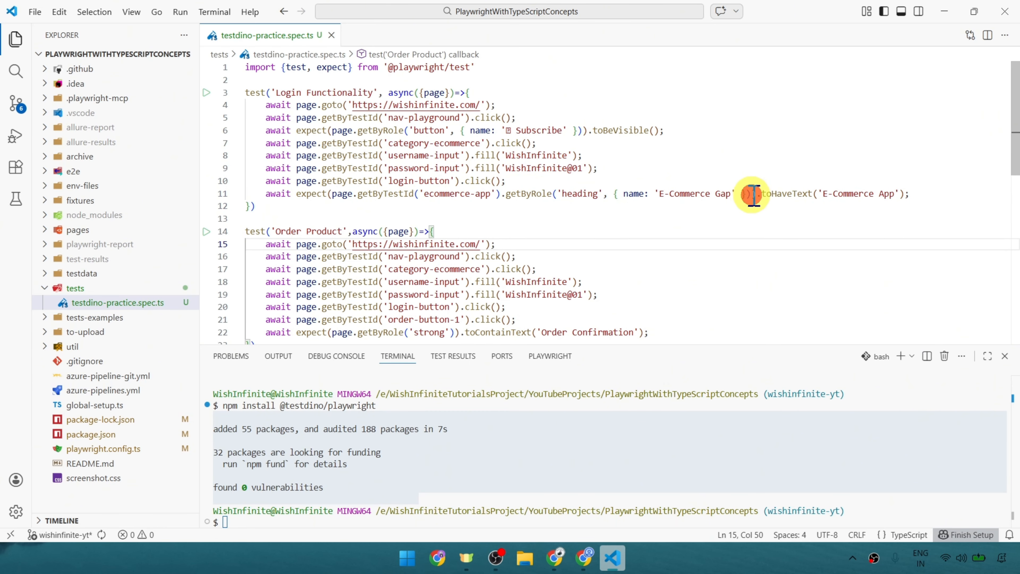
left_click_drag(751, 195, 461, 197)
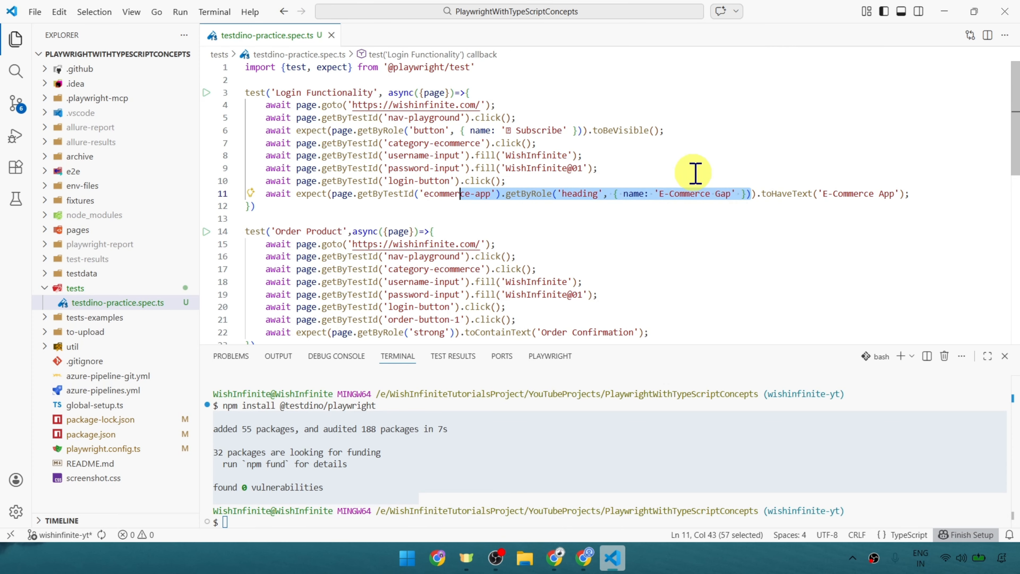
double_click(722, 194)
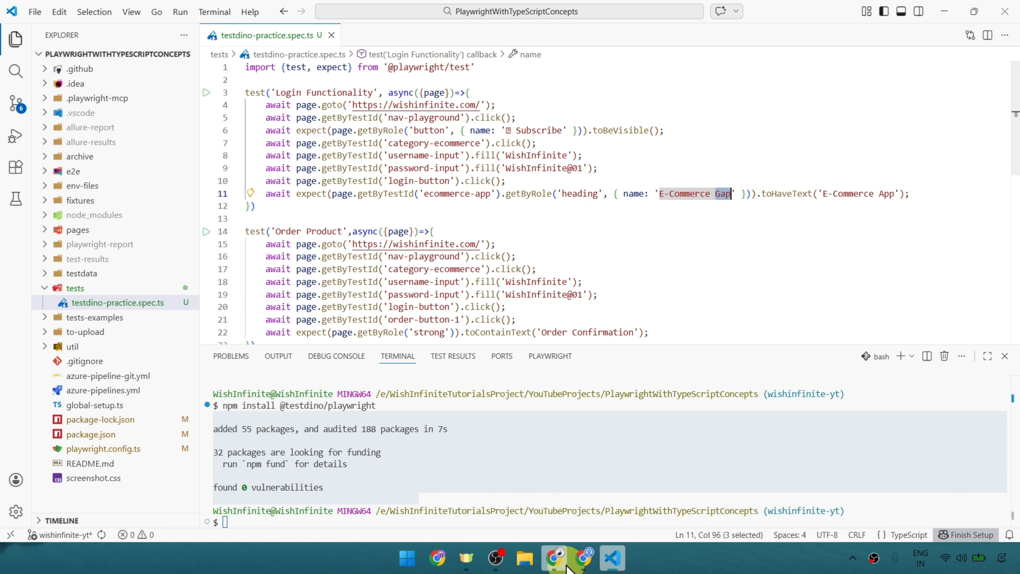
Inspect the E-Commerce App heading in Chrome's developer tools, and compare it with the heading locator on line 11 in VS Code.
left_click(555, 557)
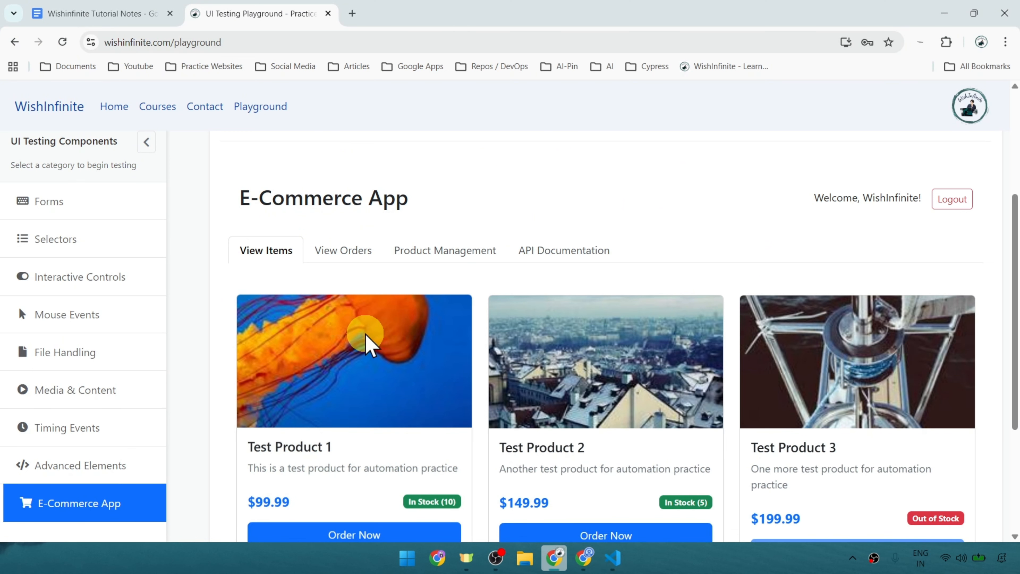
right_click(336, 197)
left_click(389, 487)
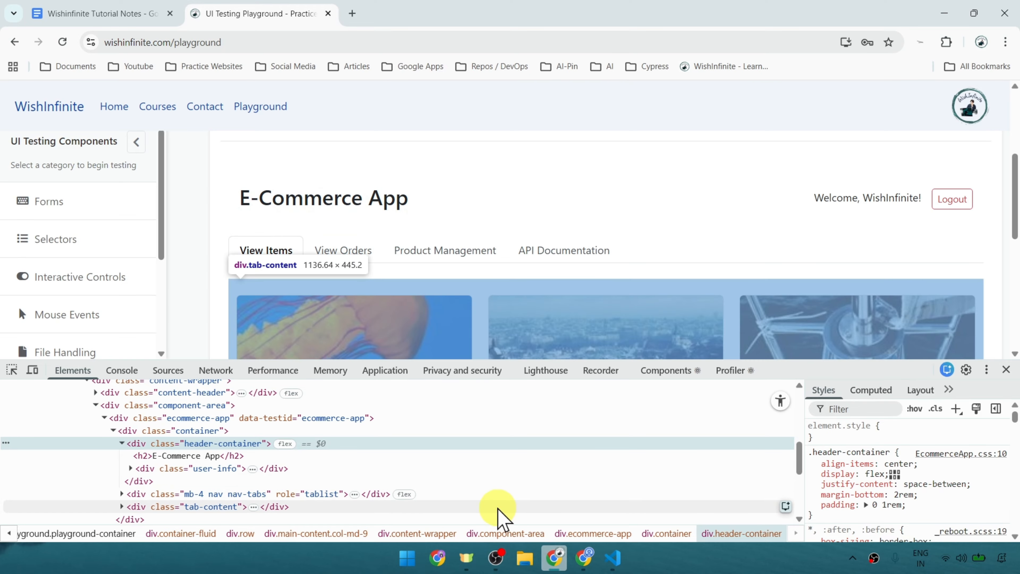
left_click(613, 557)
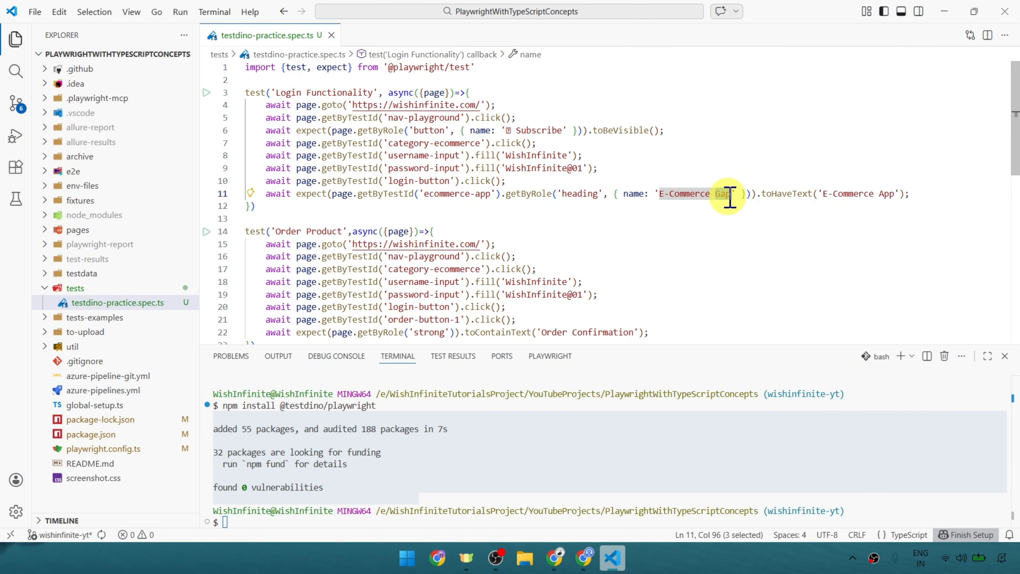
double_click(541, 194)
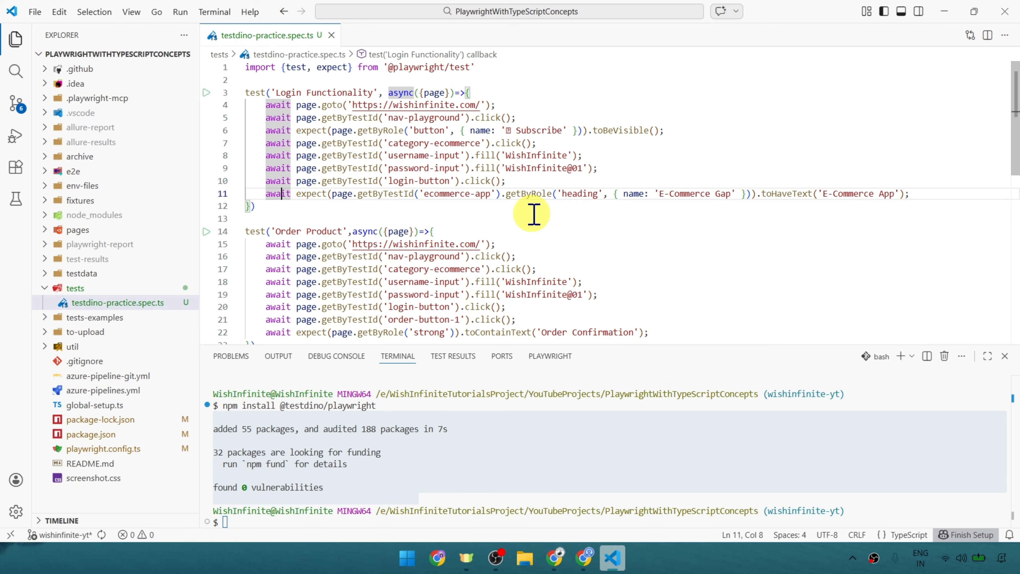
Review the Order Product test, from its page.goto line to the Order Confirmation assertion.
scroll(534, 214, "down", 2)
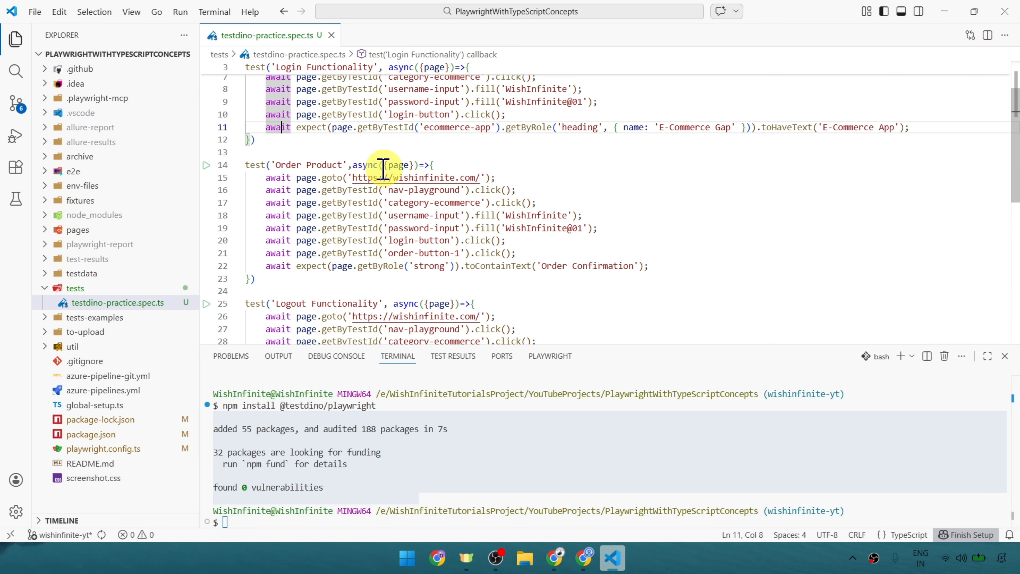
mouse_move(400, 162)
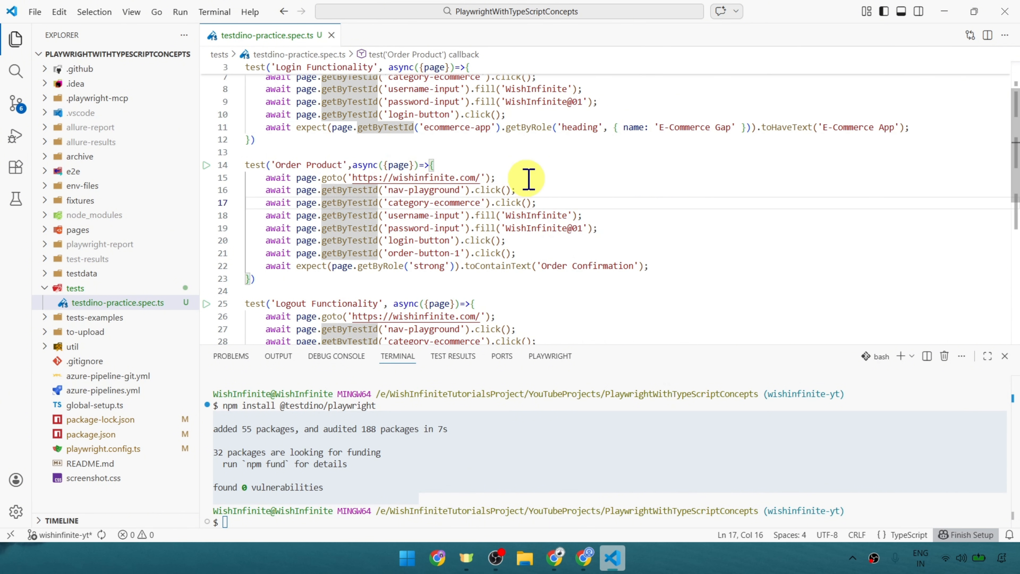
left_click_drag(495, 177, 290, 180)
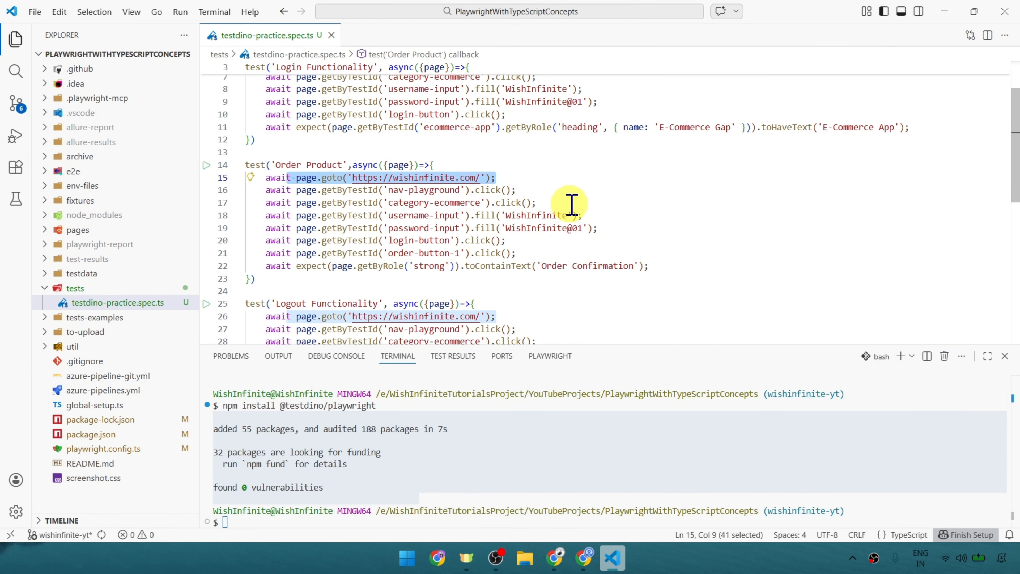
left_click_drag(573, 205, 343, 202)
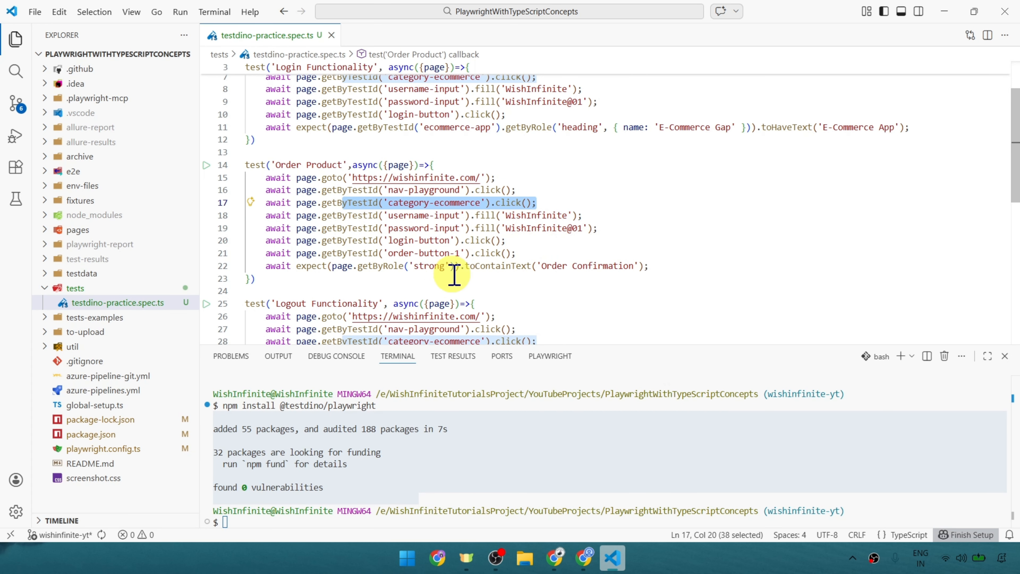
left_click_drag(682, 269, 378, 265)
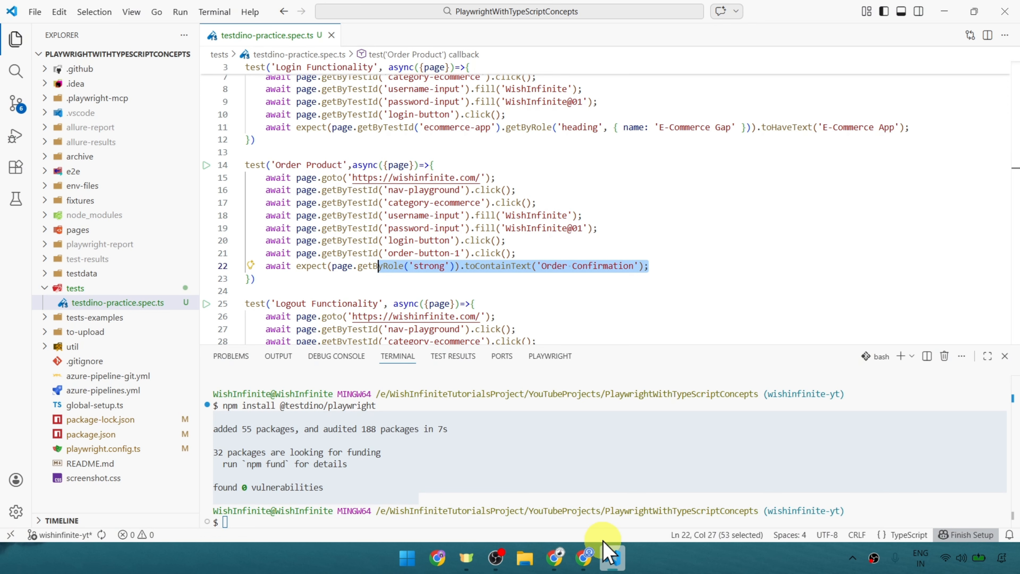
Switch to Chrome, close the developer tools, and order Test Product 1 in the E-Commerce App.
left_click(553, 562)
scroll(355, 251, "down", 3)
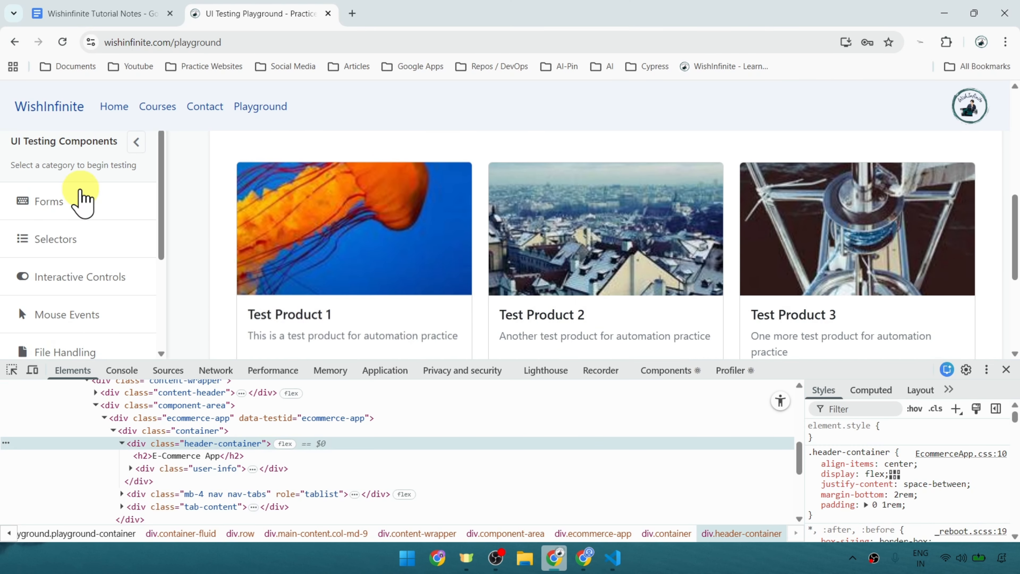
left_click(1006, 369)
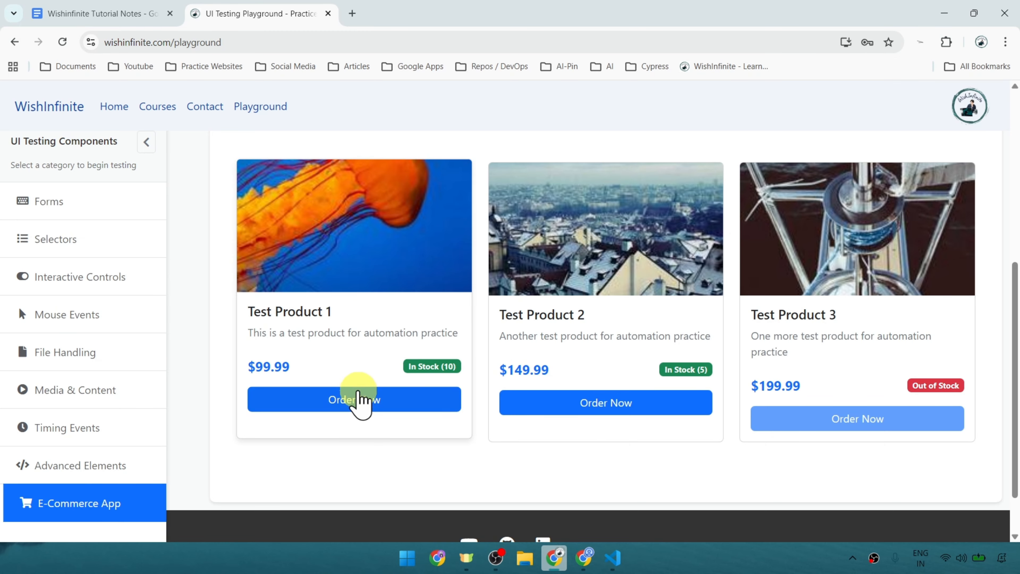
left_click(347, 402)
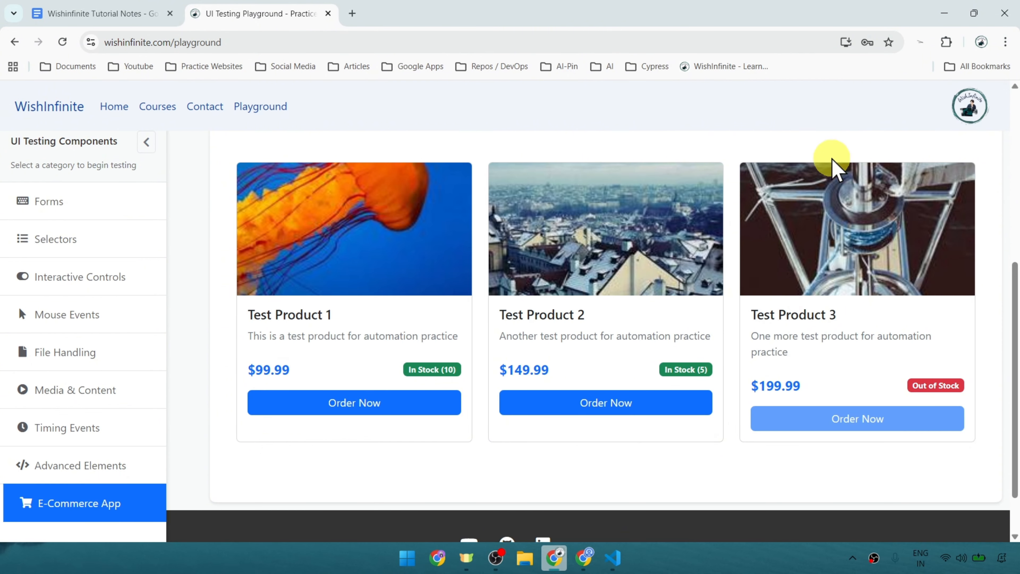
Switch to VS Code and review the Logout Functionality test, including its login lines and the username-input visibility check.
left_click(613, 558)
scroll(505, 276, "down", 2)
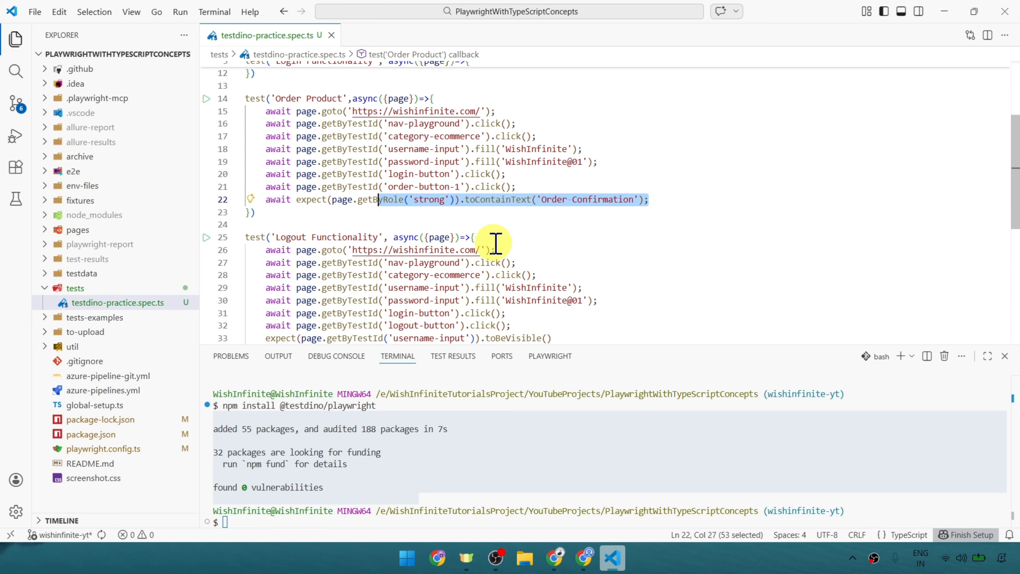
left_click_drag(494, 240, 627, 310)
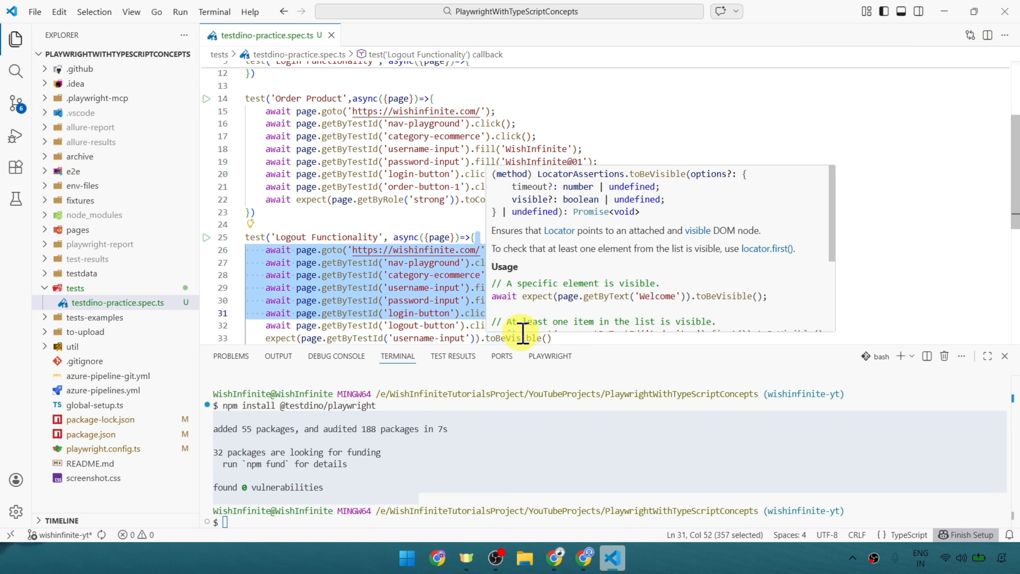
scroll(410, 328, "down", 2)
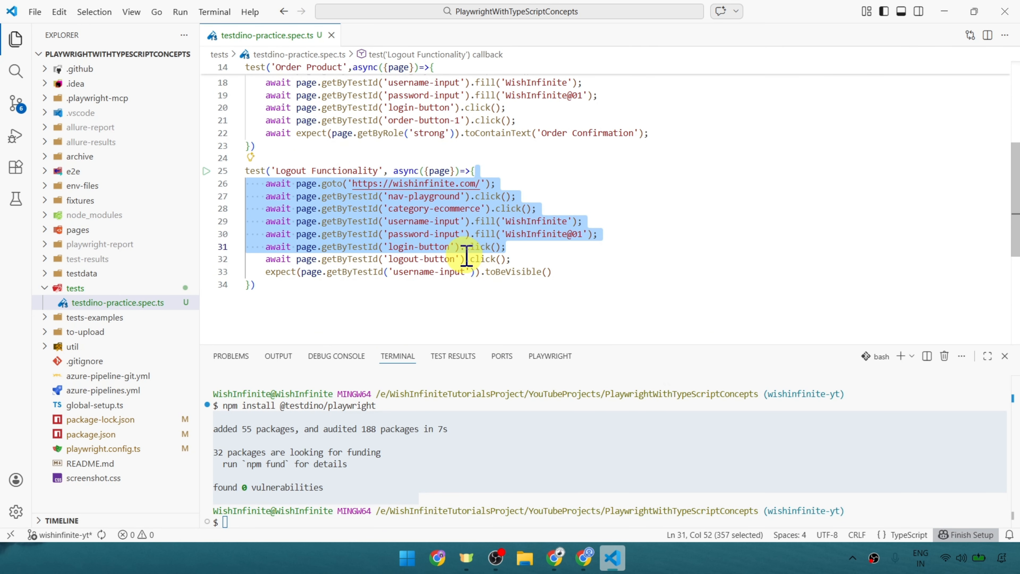
left_click(572, 274)
left_click_drag(403, 221, 656, 216)
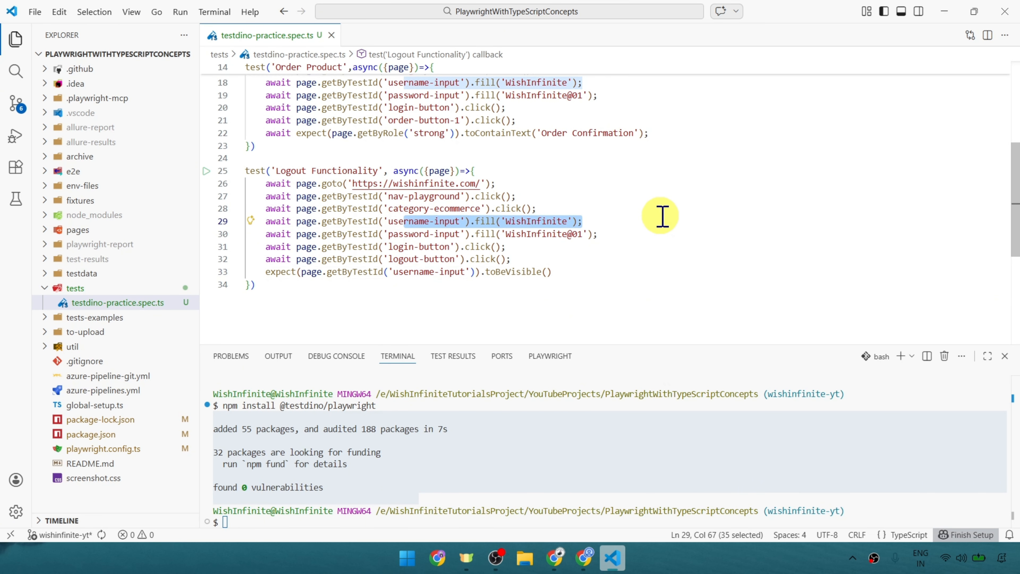
Switch to Chrome, log out of the E-Commerce App, and view its login form.
left_click(554, 557)
scroll(941, 296, "up", 5)
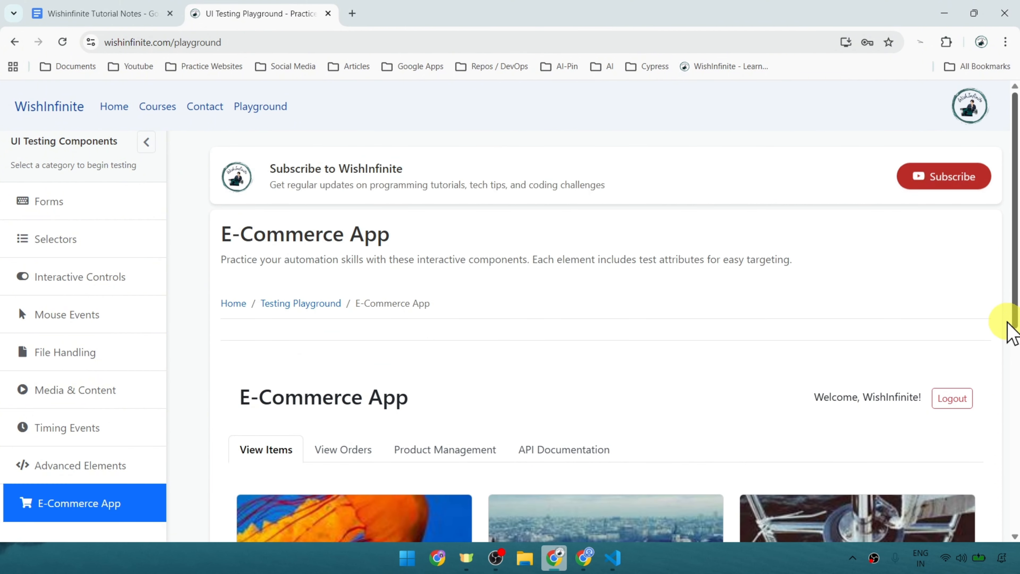
left_click(949, 400)
scroll(642, 387, "down", 3)
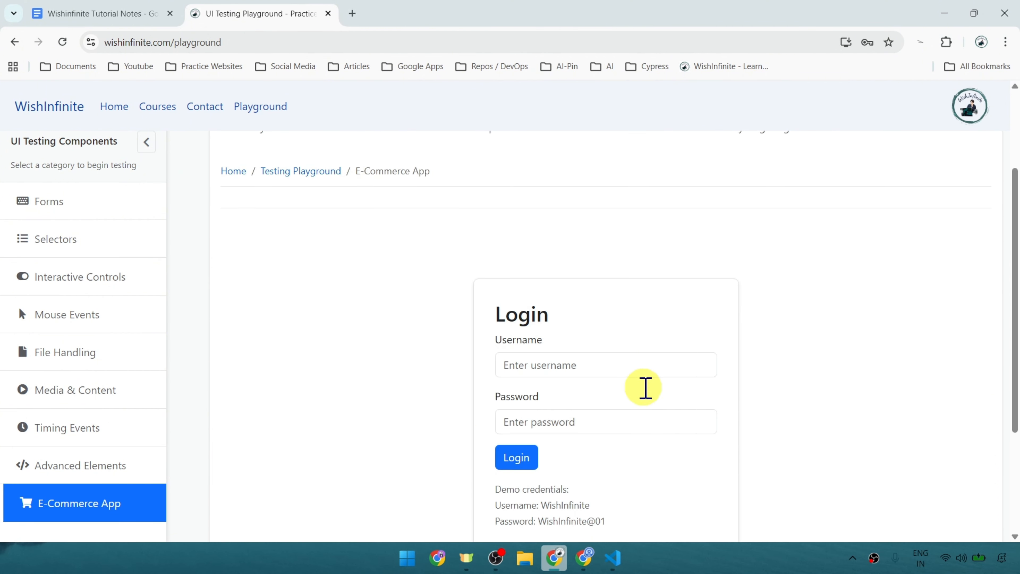
Check the login form's username field, switch to VS Code and review the login, order and logout tests in testdino-practice.spec.ts.
left_click(563, 368)
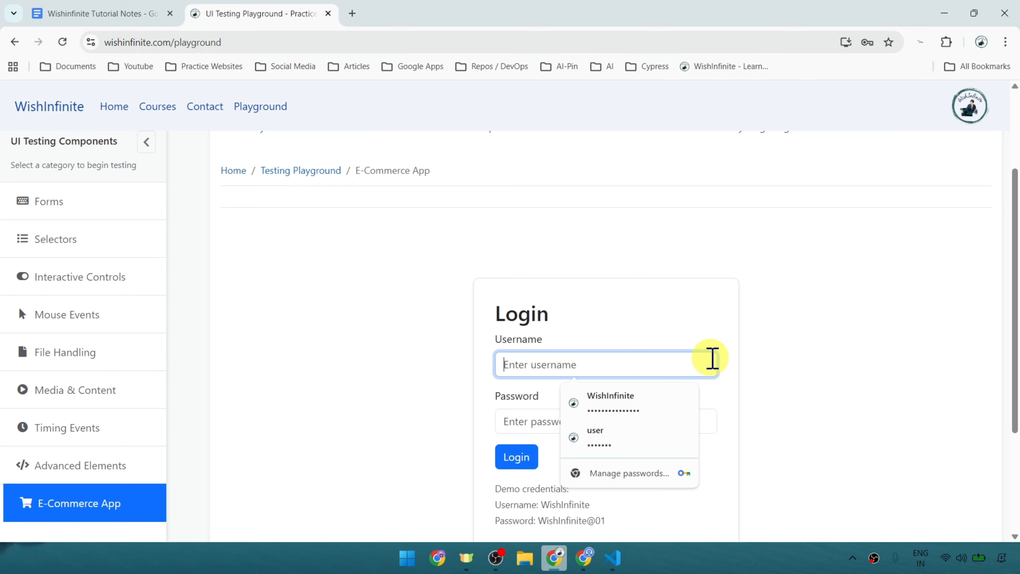
left_click(651, 398)
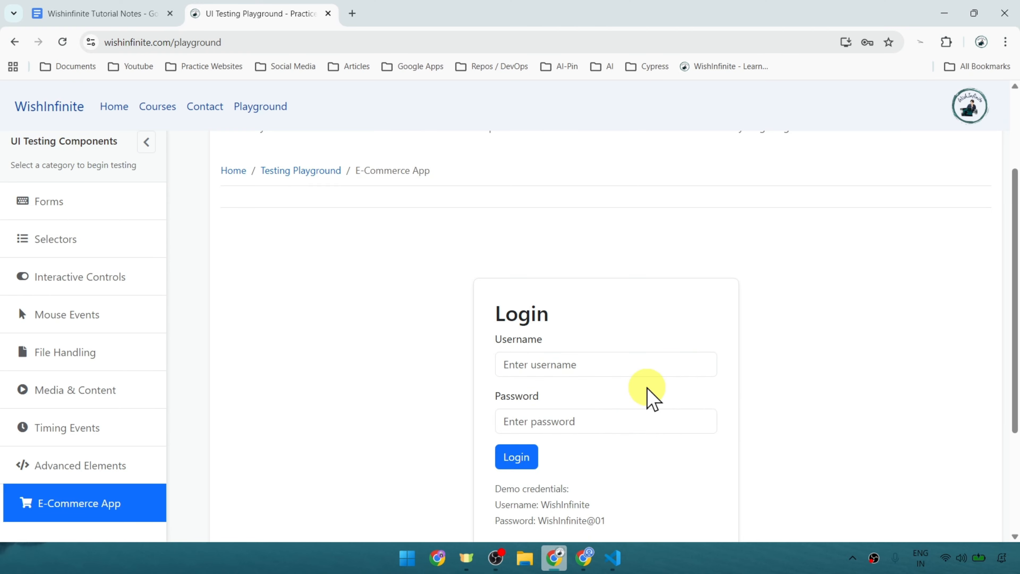
left_click(612, 557)
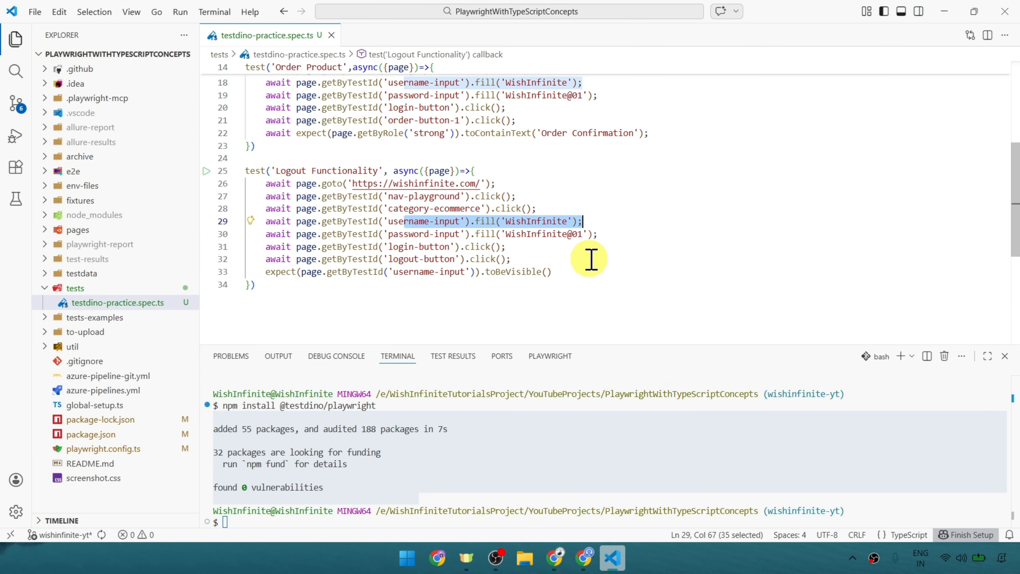
scroll(521, 241, "up", 5)
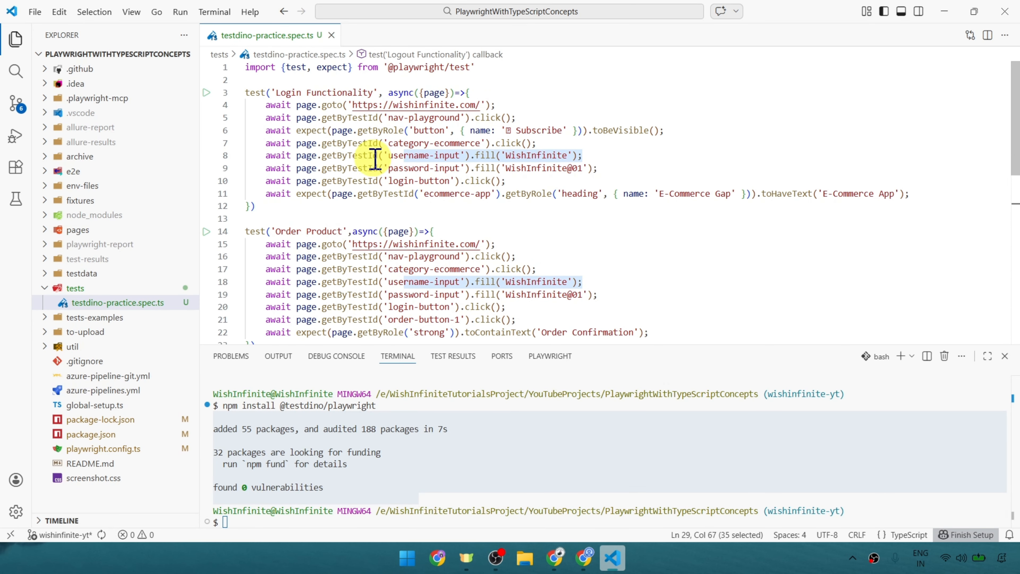
scroll(335, 215, "down", 2)
scroll(417, 269, "down", 1)
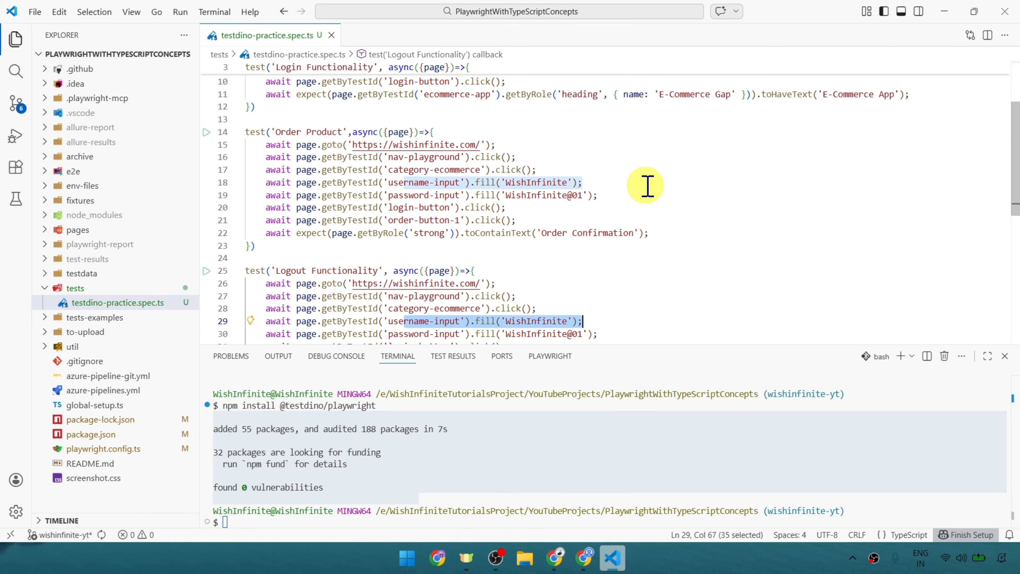
Switch to the Google Docs notes in Chrome and review the "npx tdpw test -t <api-key>" command under Executing Tests via TestDino.
left_click(555, 559)
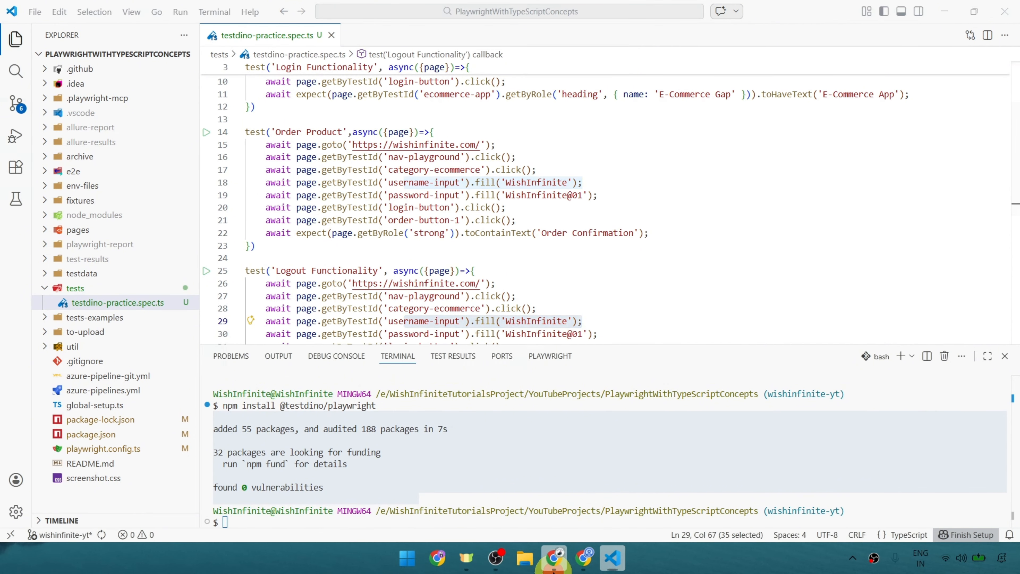
left_click(141, 14)
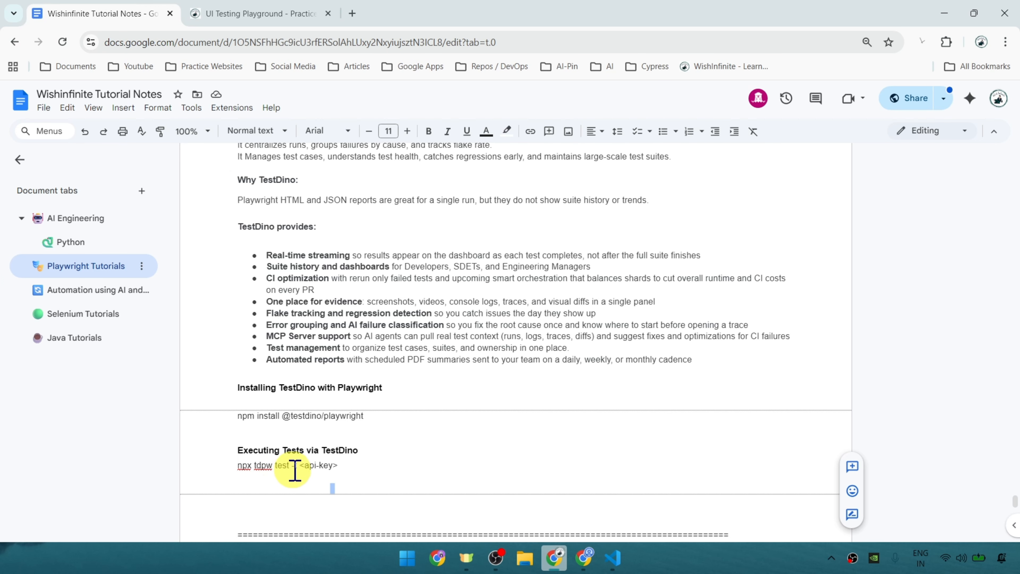
double_click(281, 465)
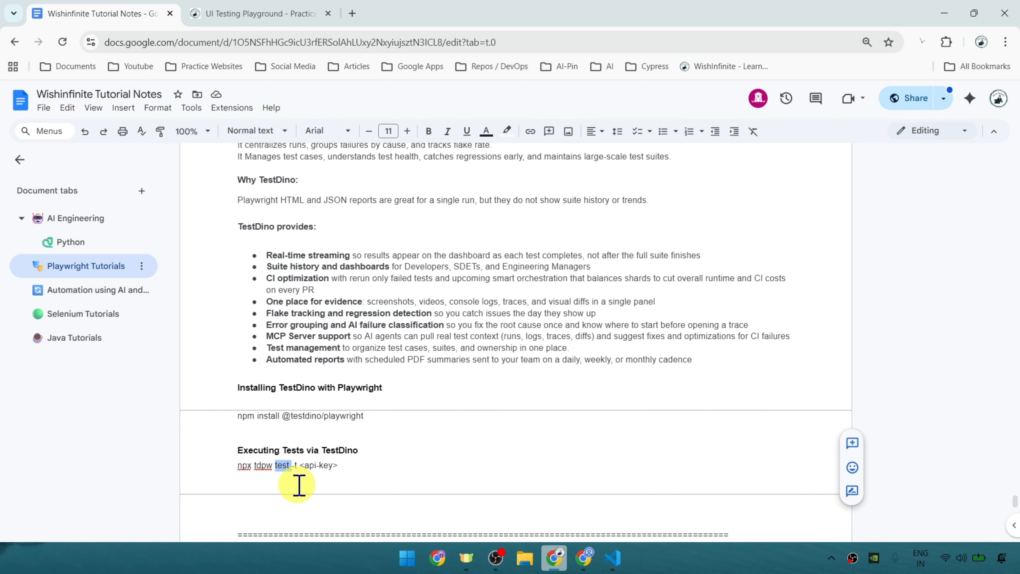
mouse_move(348, 466)
left_mouse_down()
mouse_move(357, 465)
mouse_move(306, 472)
mouse_move(361, 470)
left_mouse_up()
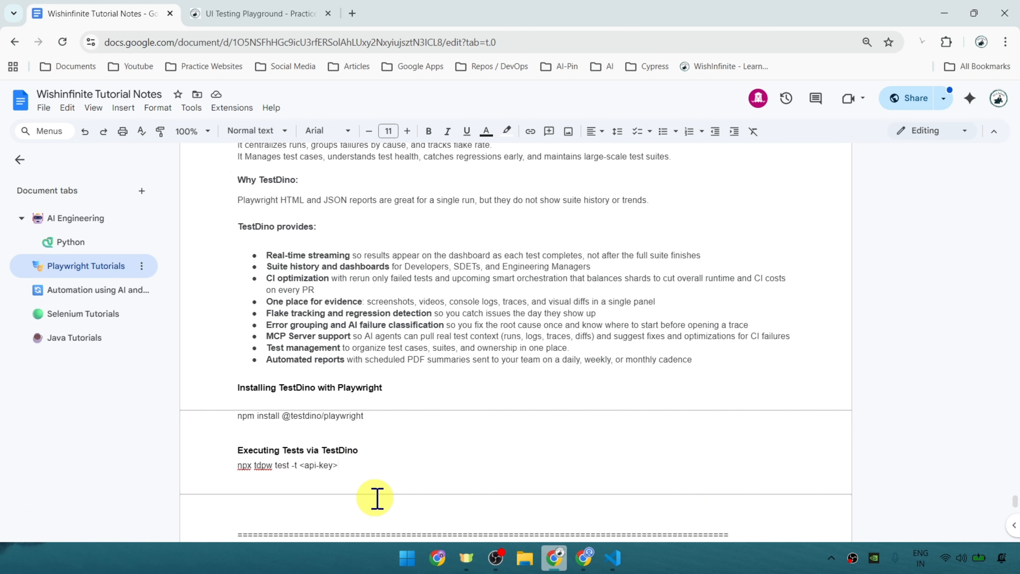
left_click(350, 489)
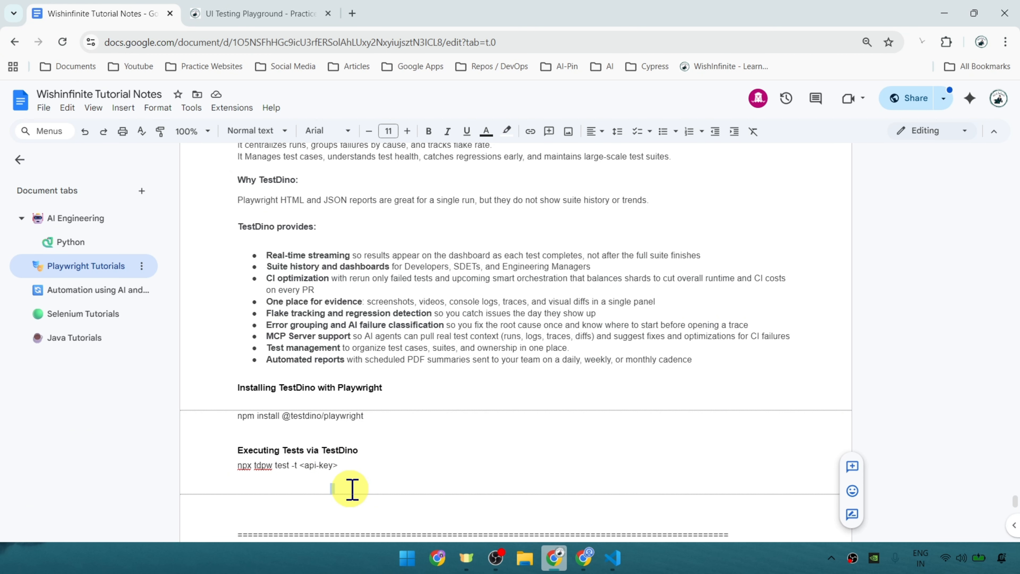
Switch to TestDino's Test Runs page, review the API token and copy the "Run your tests" command.
key("alt+Tab")
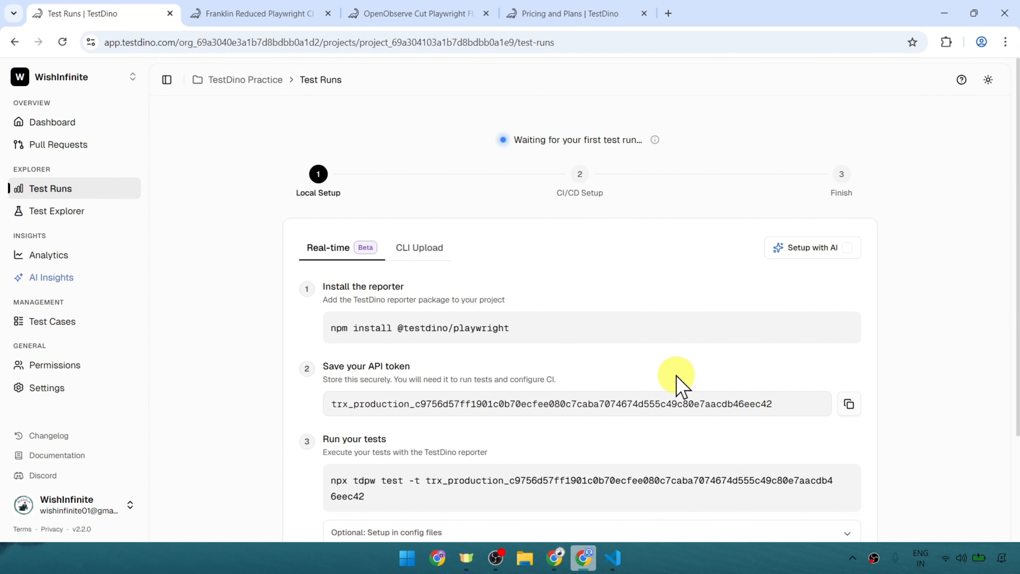
left_click_drag(826, 412, 312, 416)
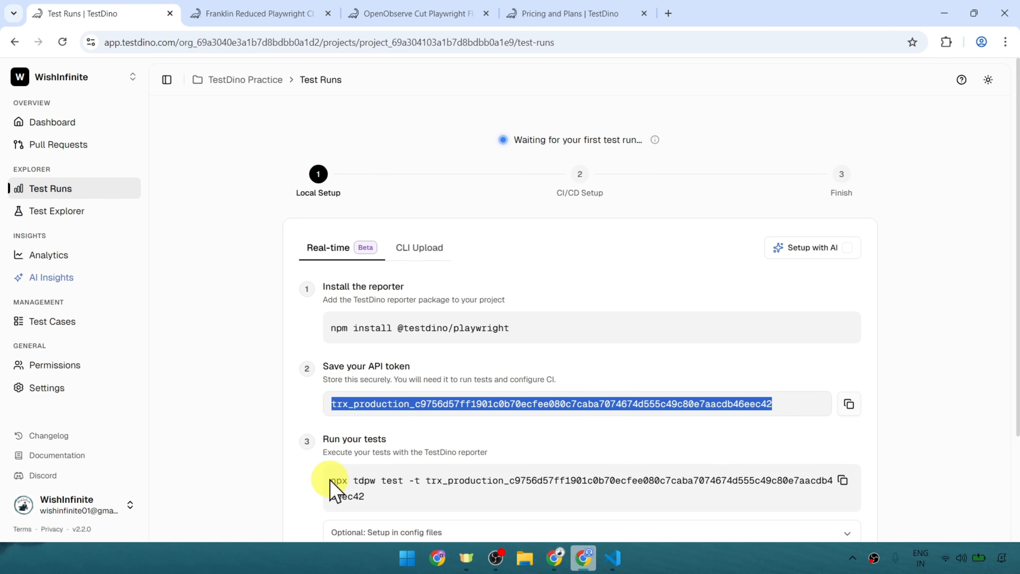
left_click(343, 481)
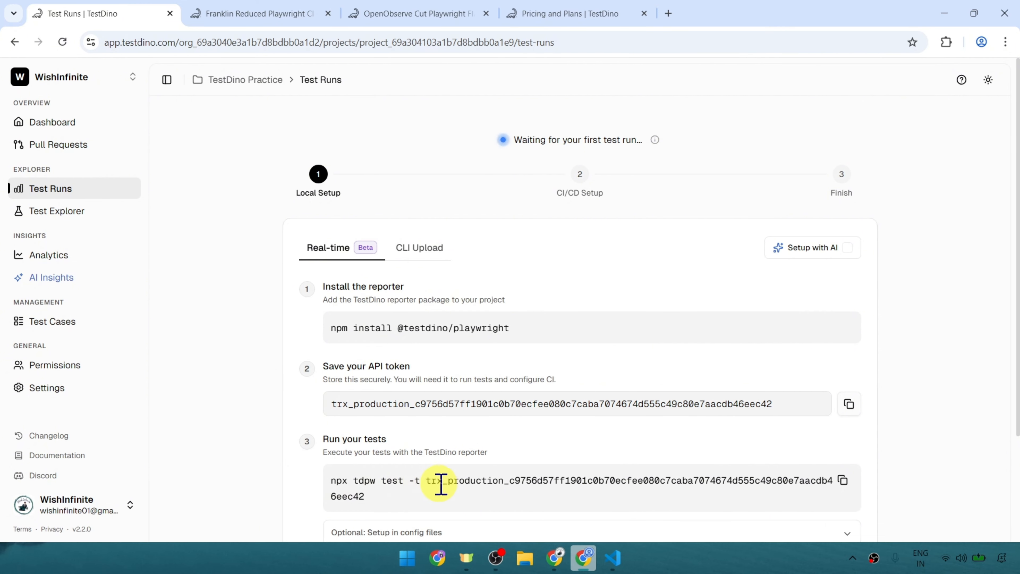
double_click(428, 481)
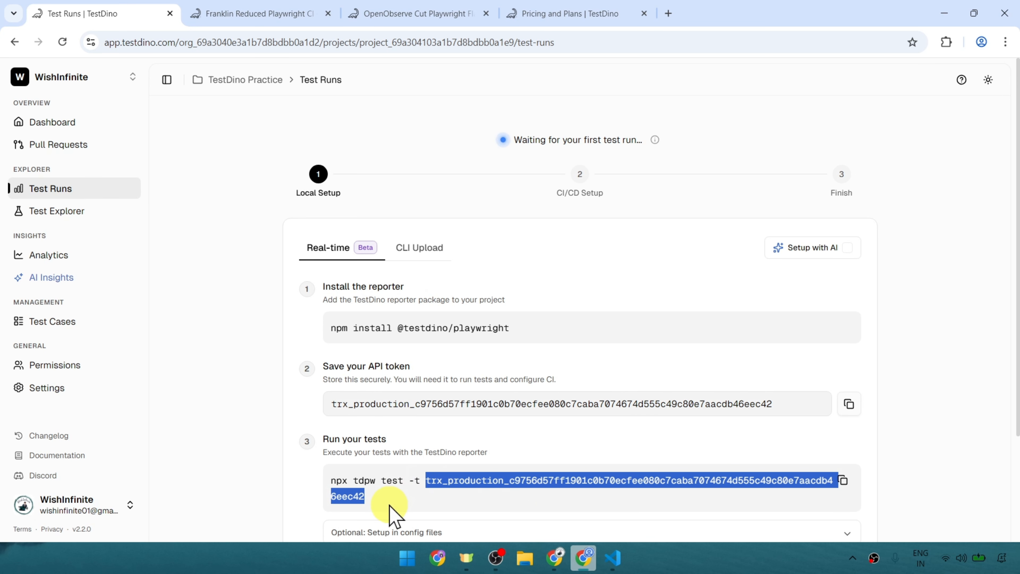
left_click(293, 485)
left_click(843, 480)
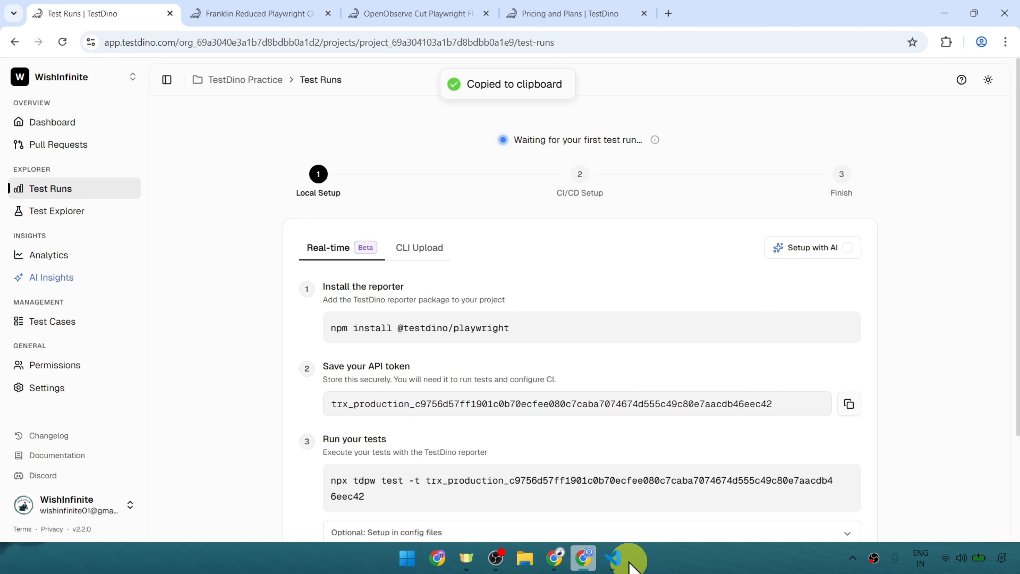
Switch to VS Code and run the copied "npx tdpw test -t" command with the API token in the terminal.
left_click(612, 558)
right_click(484, 475)
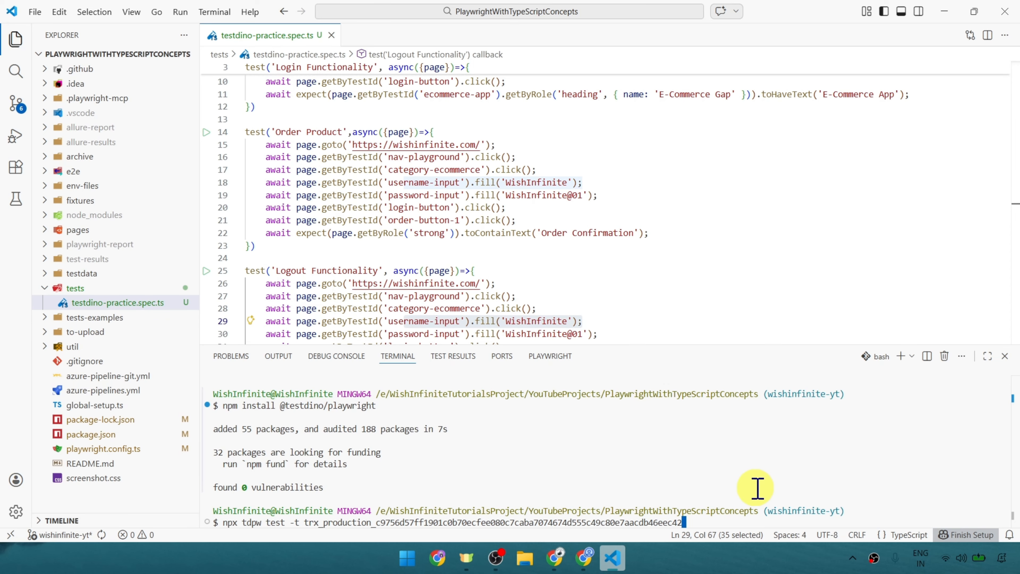
key("Return")
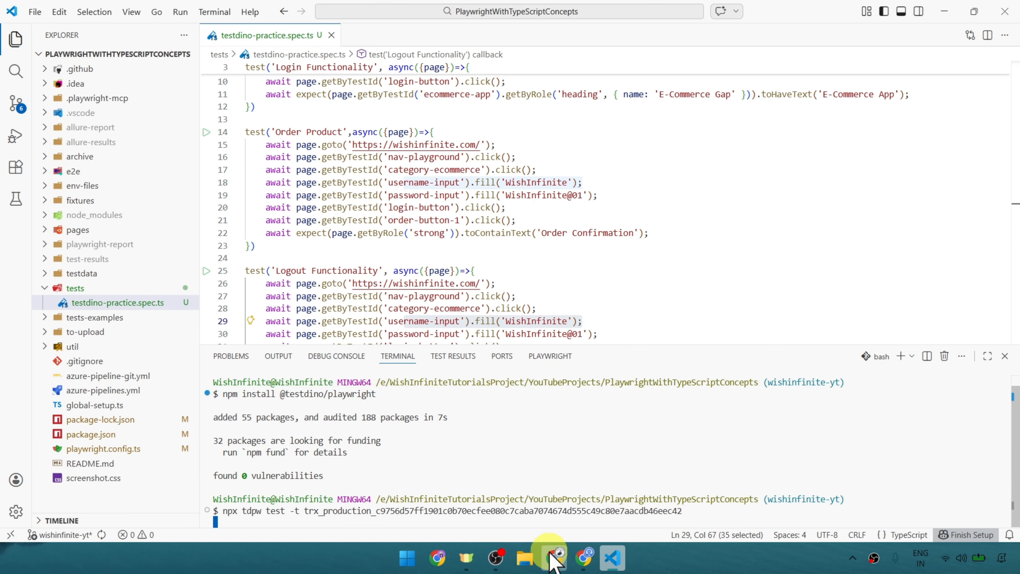
Compare the new run on TestDino's Test Runs page in Chrome with the terminal summary in VS Code.
left_click(583, 559)
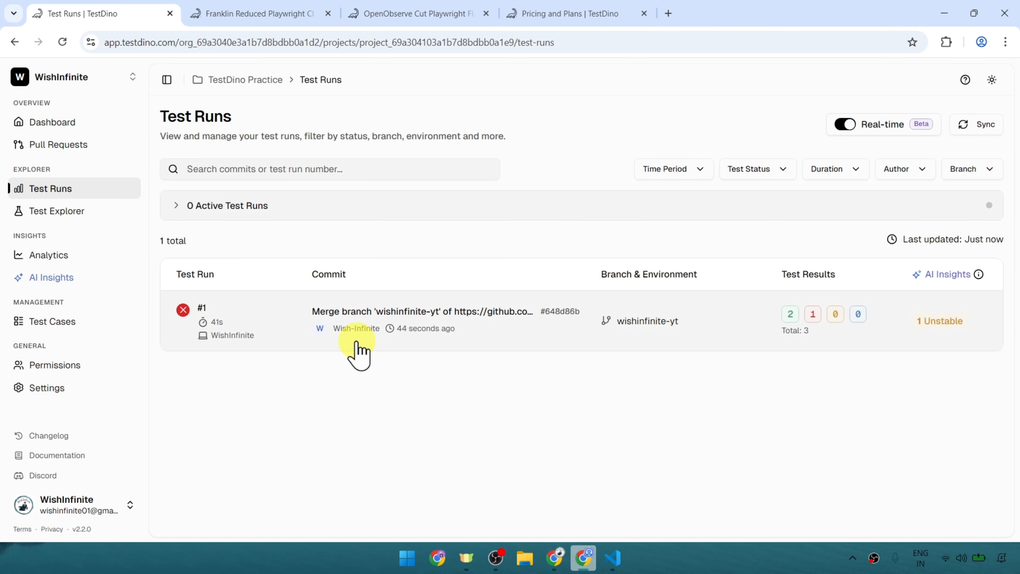
left_click(611, 558)
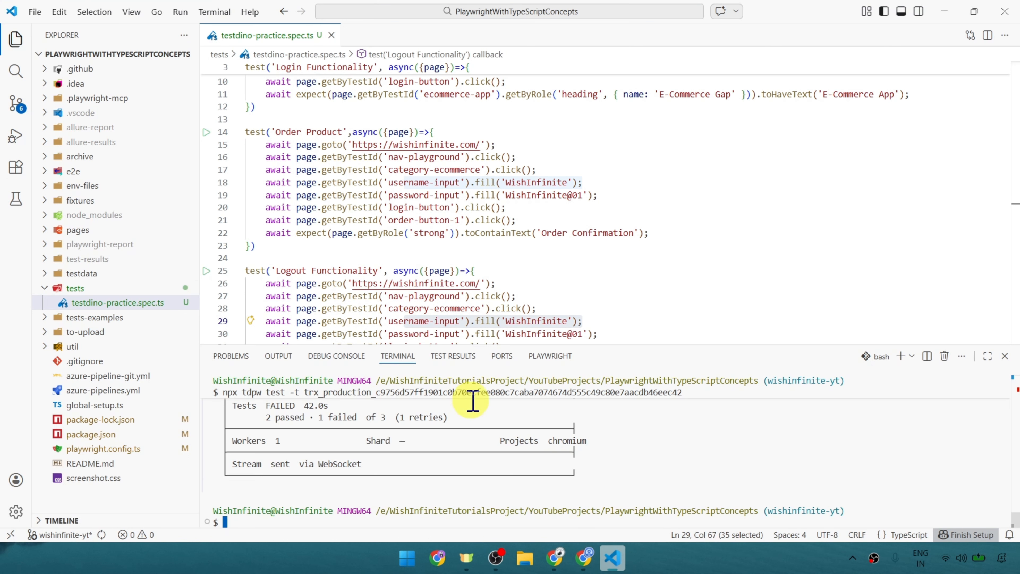
left_click(584, 557)
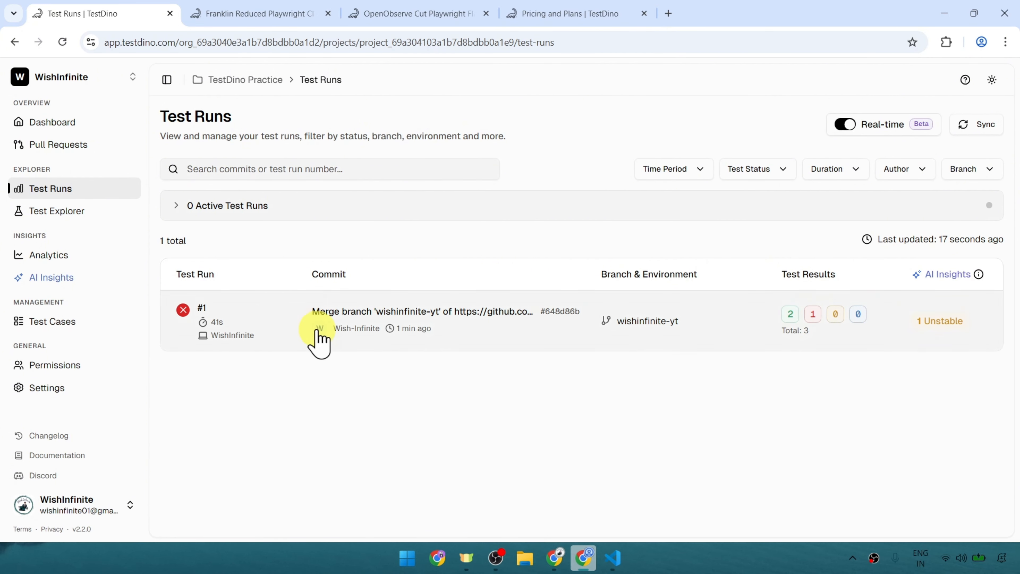
Open test run #1, review its summary, and filter the Detailed Analysis by passed and by failed tests.
left_click(268, 322)
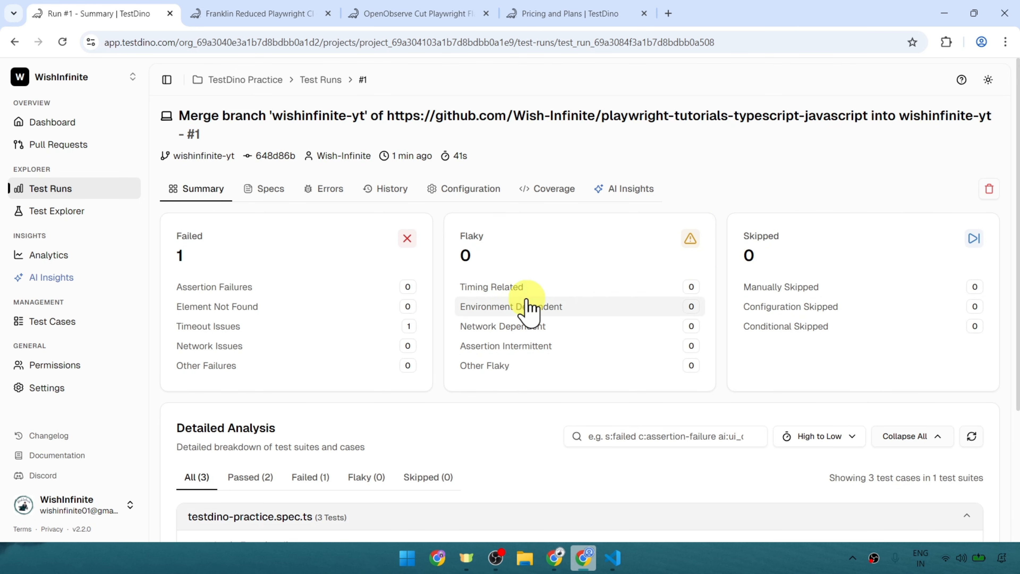
scroll(334, 269, "down", 4)
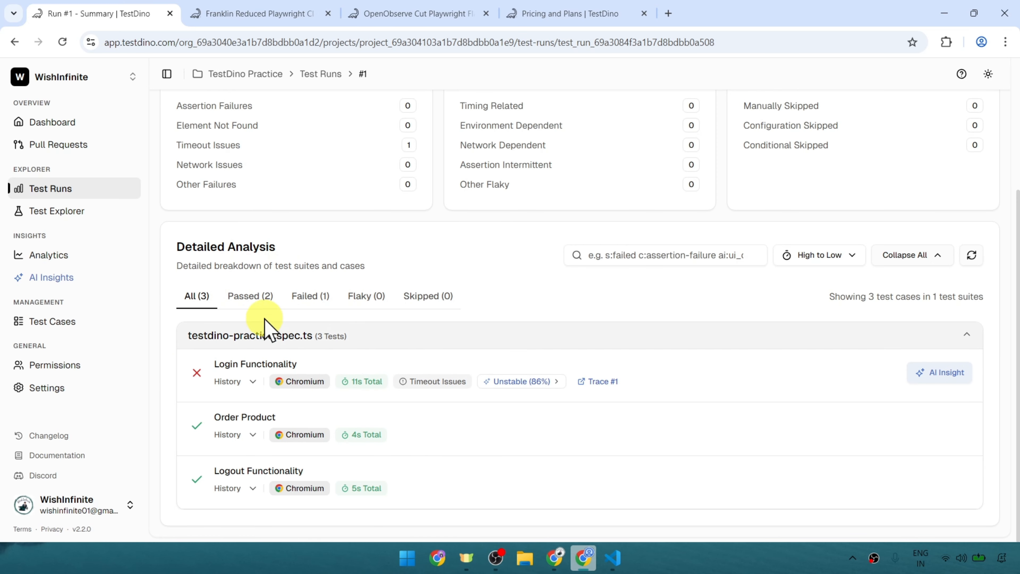
left_click(251, 296)
left_click(312, 354)
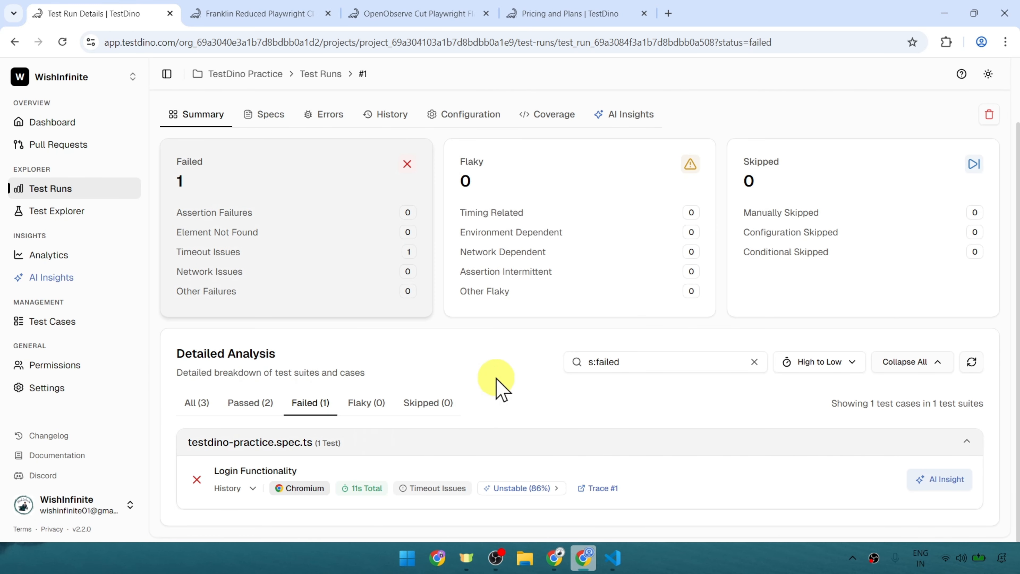
Open the failed Login Functionality test and review its error details, test steps, screenshots, video and attachments.
left_click(255, 472)
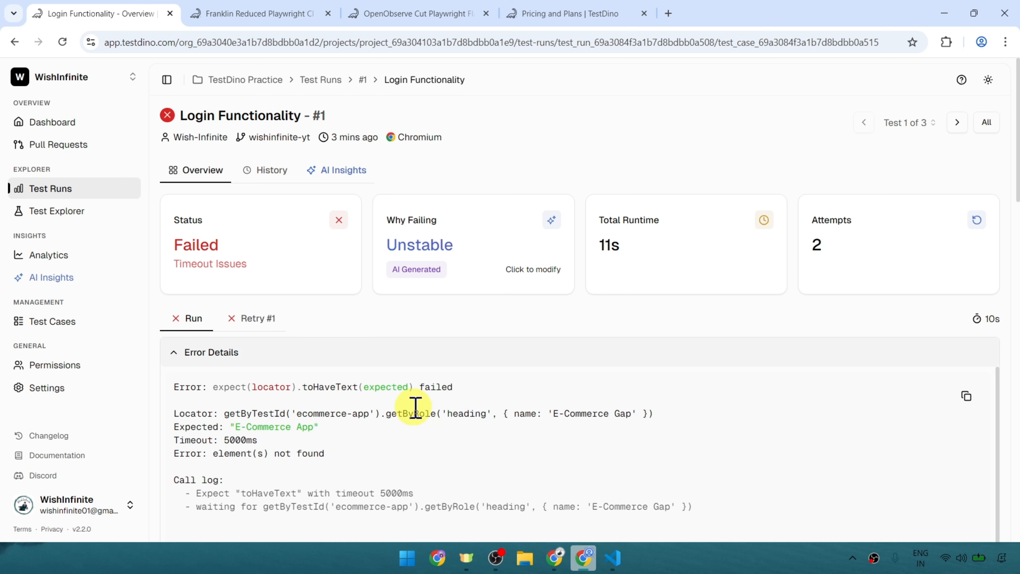
scroll(414, 402, "down", 8)
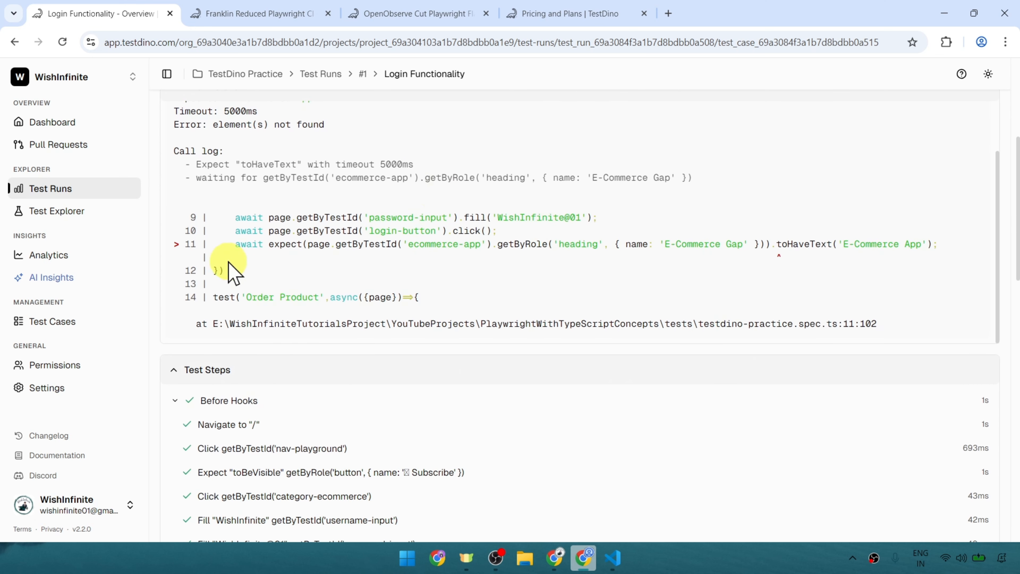
scroll(480, 296, "down", 5)
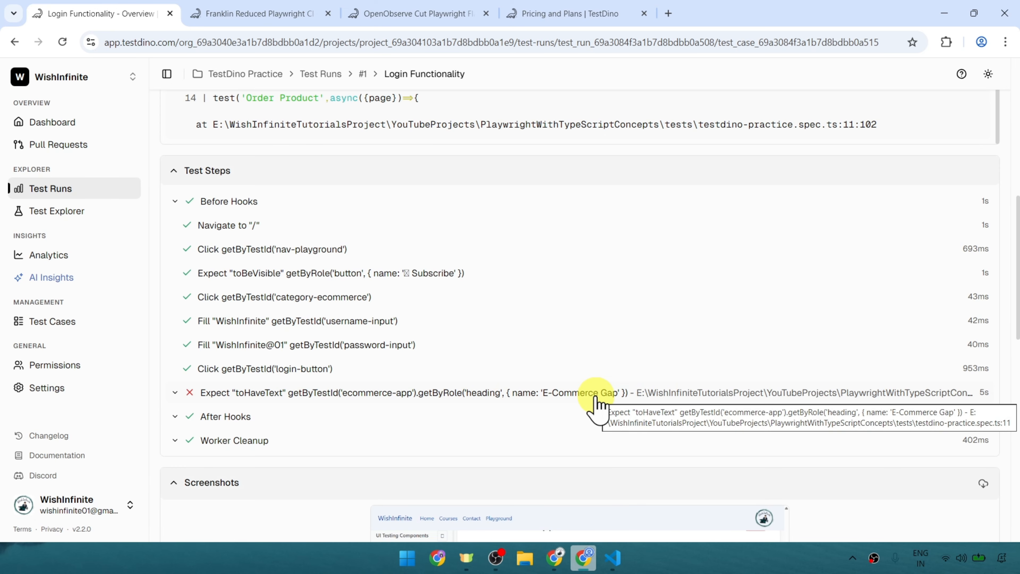
scroll(598, 402, "down", 8)
scroll(448, 372, "down", 9)
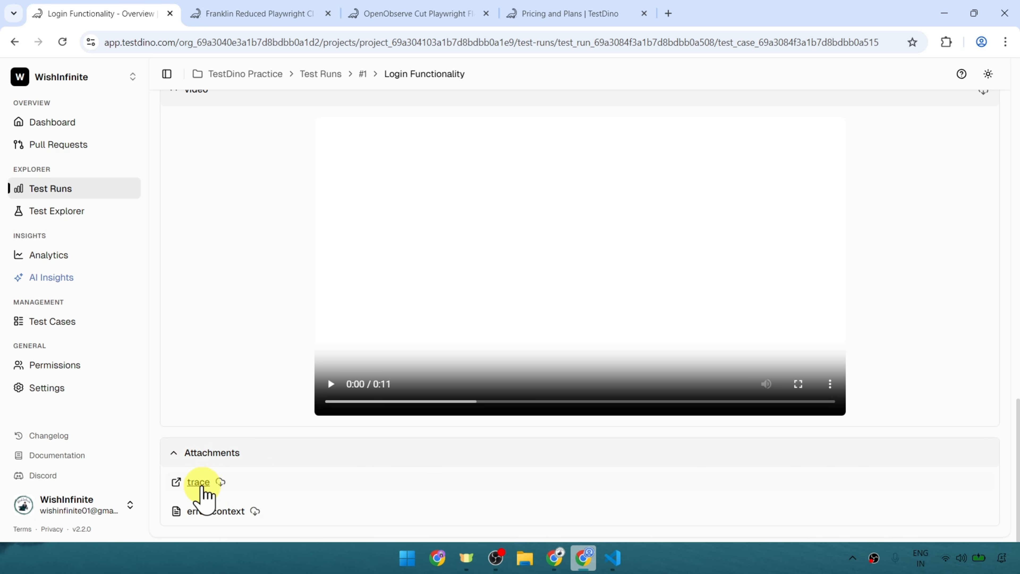
scroll(751, 422, "up", 20)
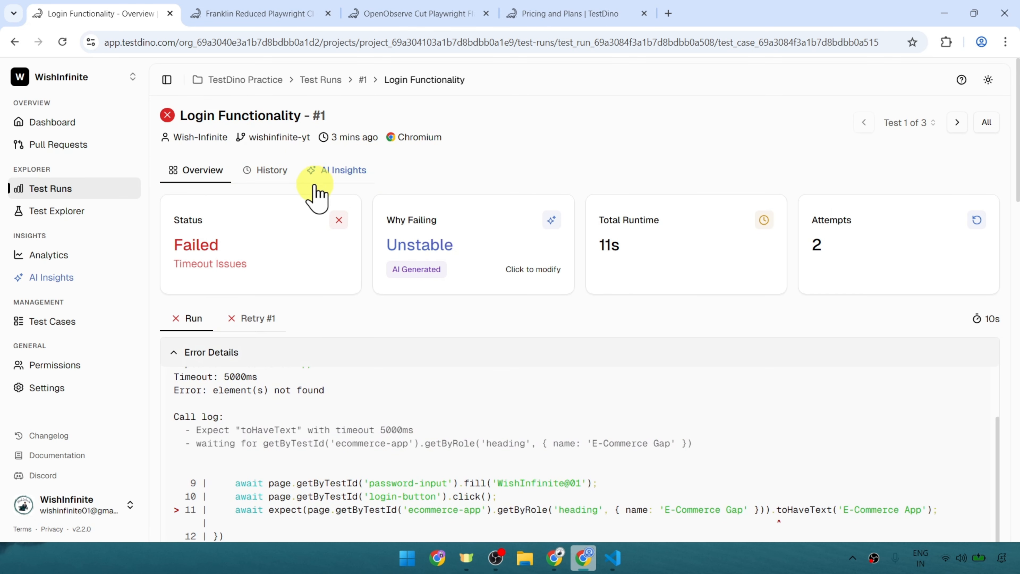
Open the Login Functionality test's AI Insights and review the recommendations and the "Update Locator for Heading" quick fix.
left_click(347, 174)
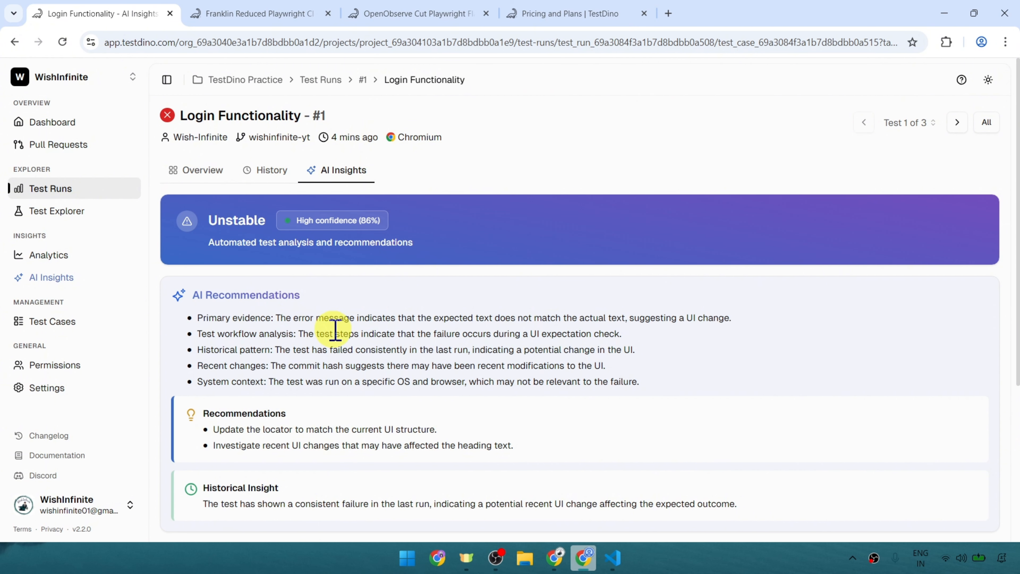
scroll(321, 296, "down", 5)
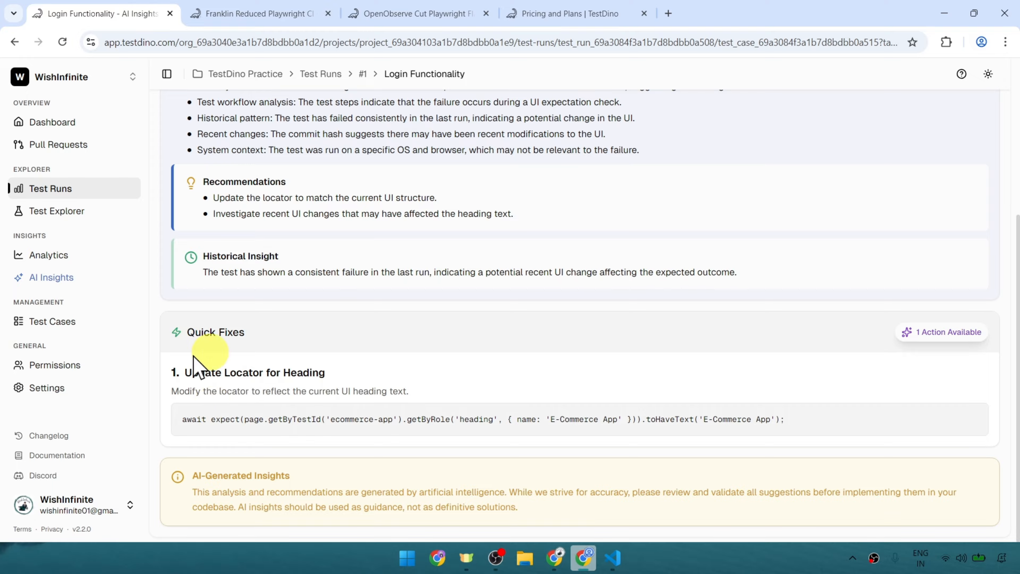
left_click_drag(188, 420, 815, 418)
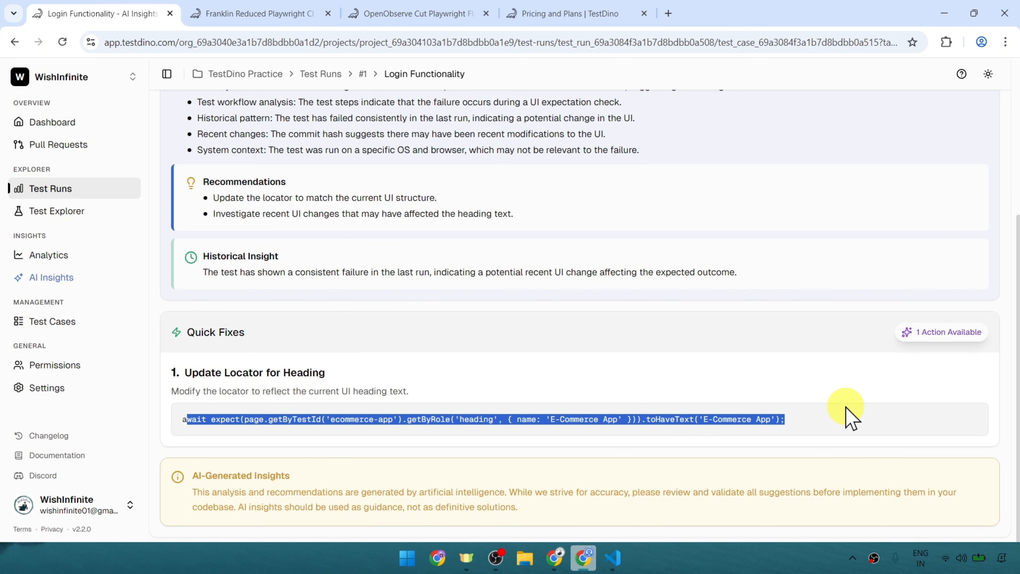
left_click(850, 418)
left_click_drag(632, 418, 426, 421)
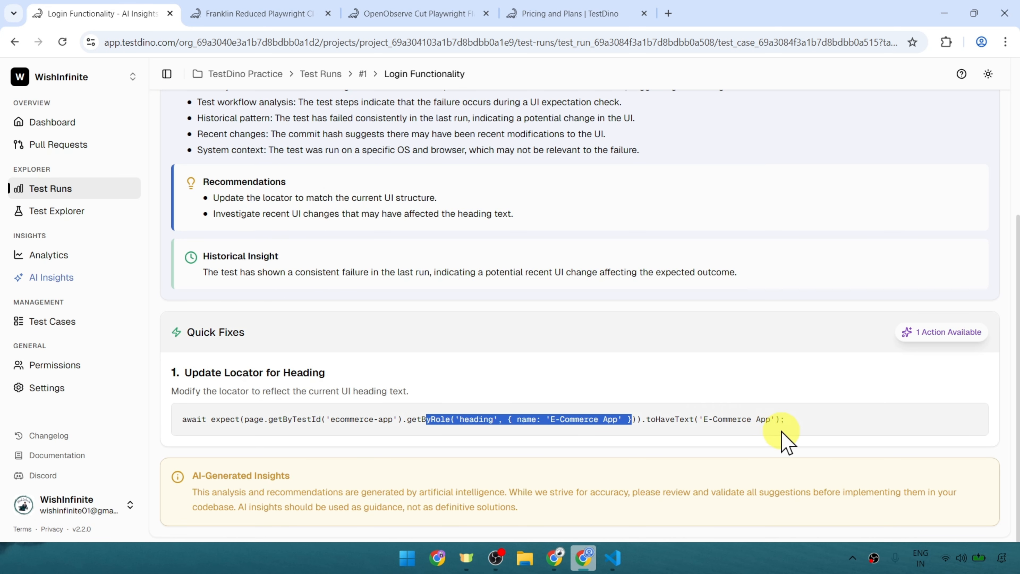
Copy the suggested quick-fix line and replace the heading assertion of the Login Functionality test in VS Code with it.
left_click_drag(785, 420, 218, 421)
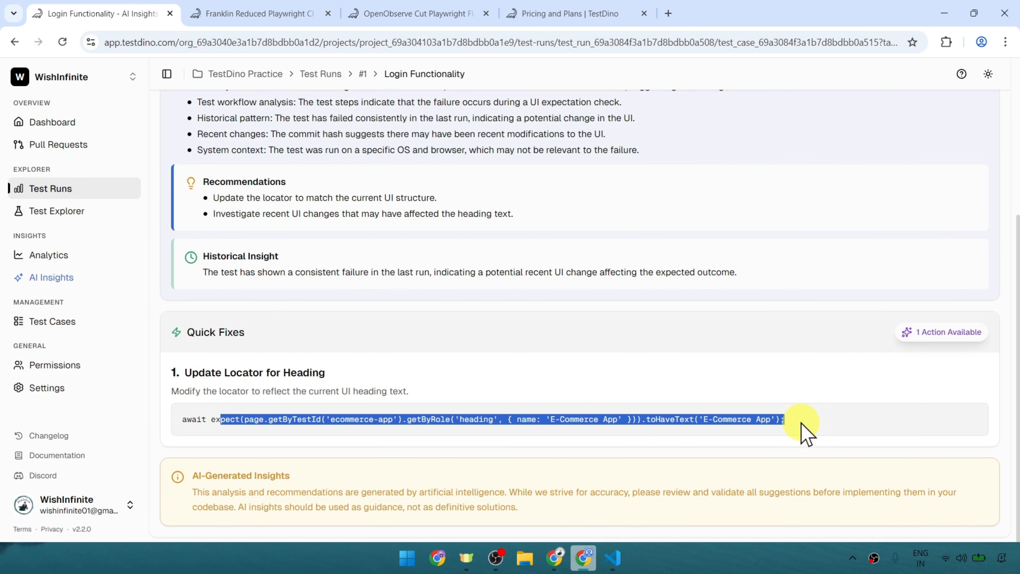
left_click_drag(801, 430, 175, 416)
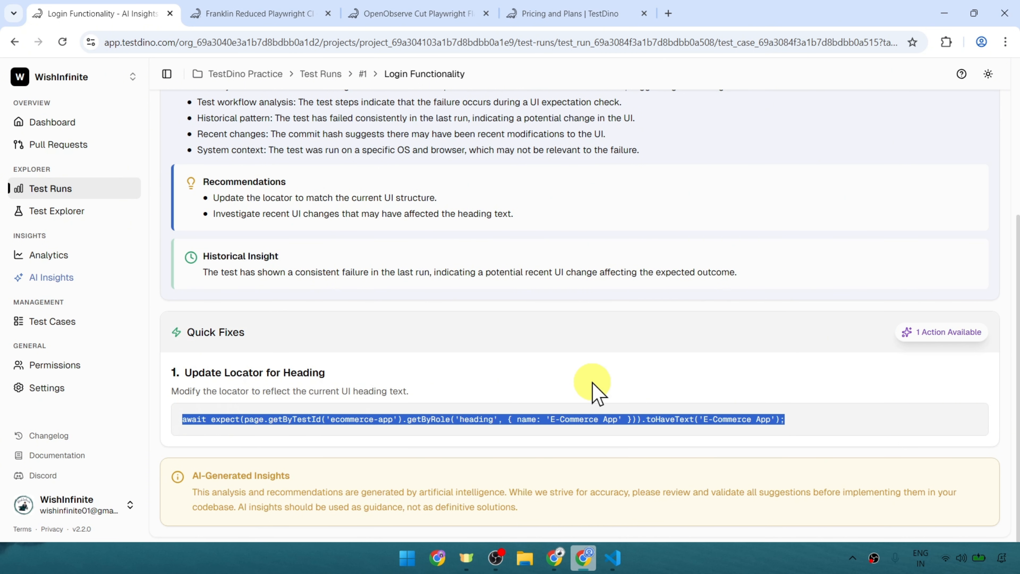
left_click(621, 562)
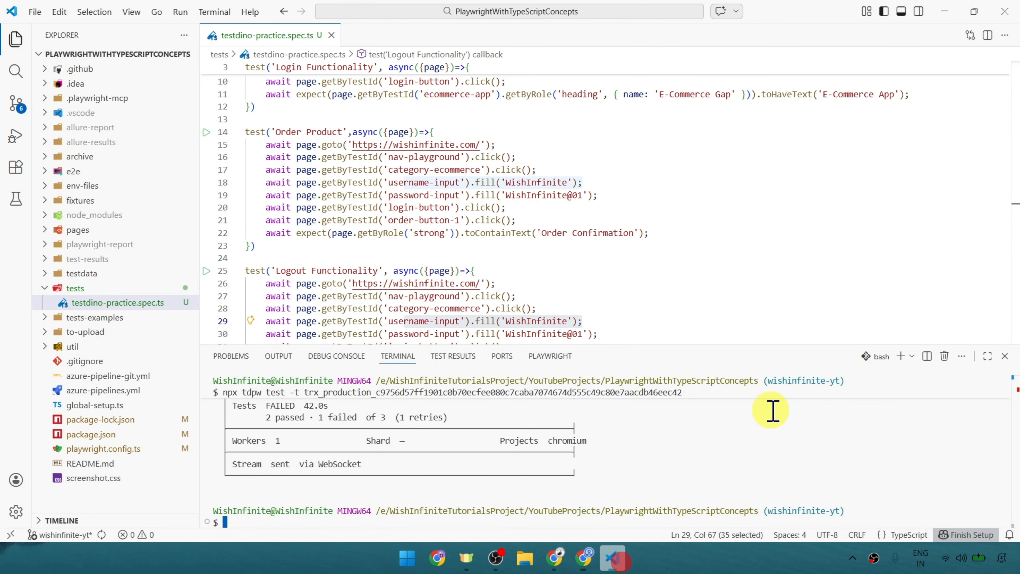
scroll(676, 246, "up", 1)
left_click_drag(940, 191, 266, 197)
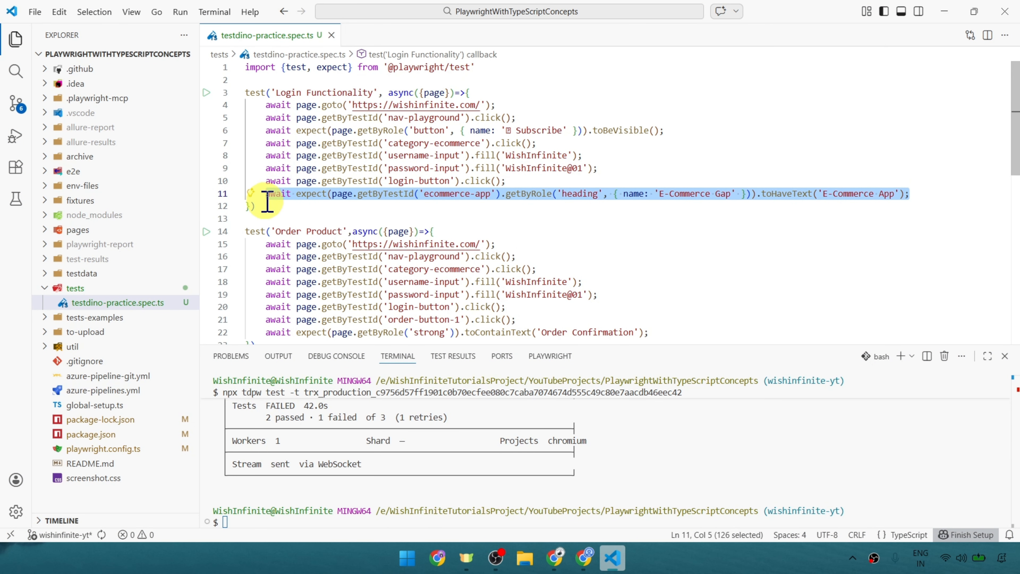
key("BackSpace")
key("ctrl+v")
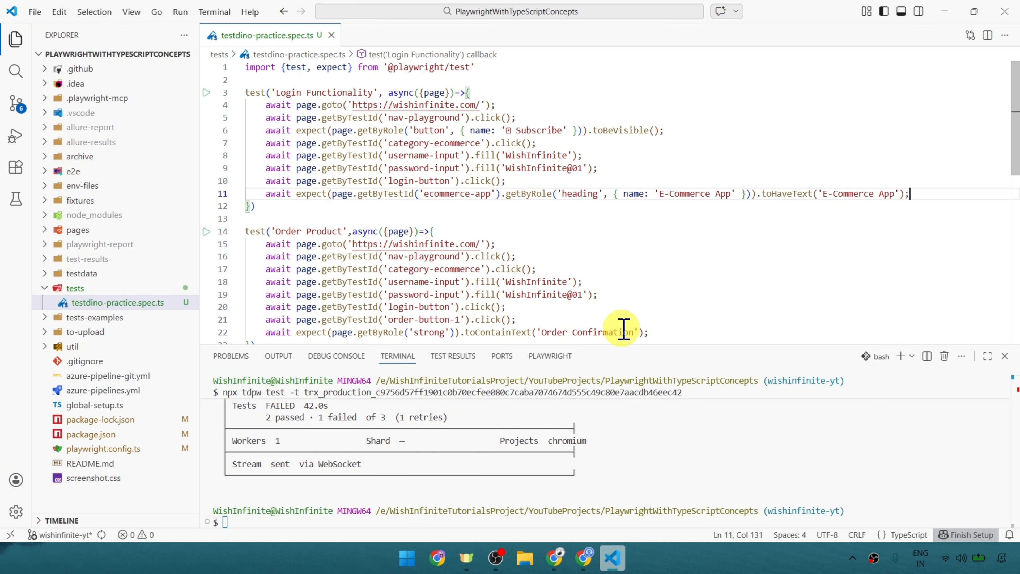
Rerun the Playwright tests from the terminal with the previous npx tdpw test command, including the TestDino access token.
left_click(757, 488)
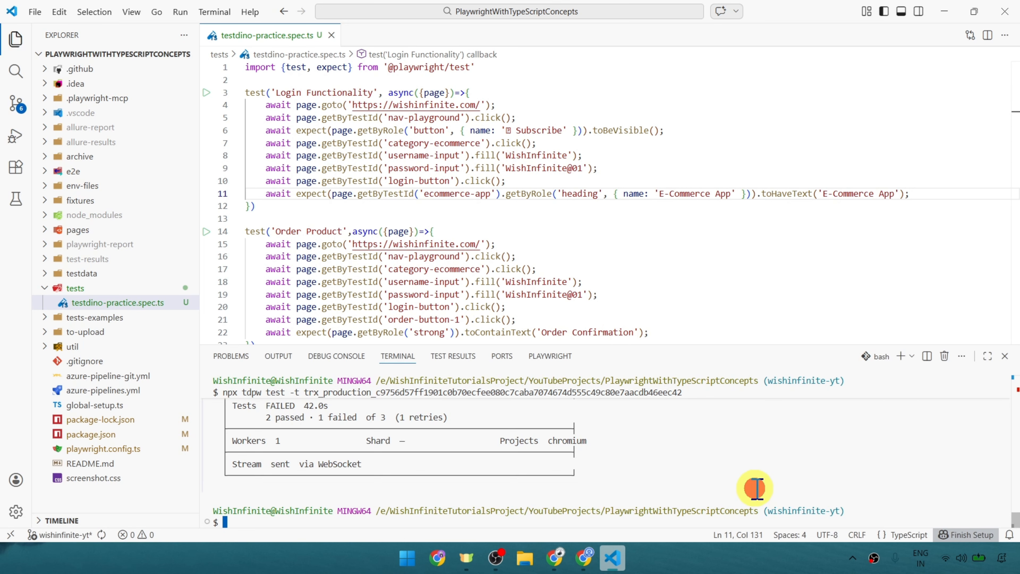
key("Up")
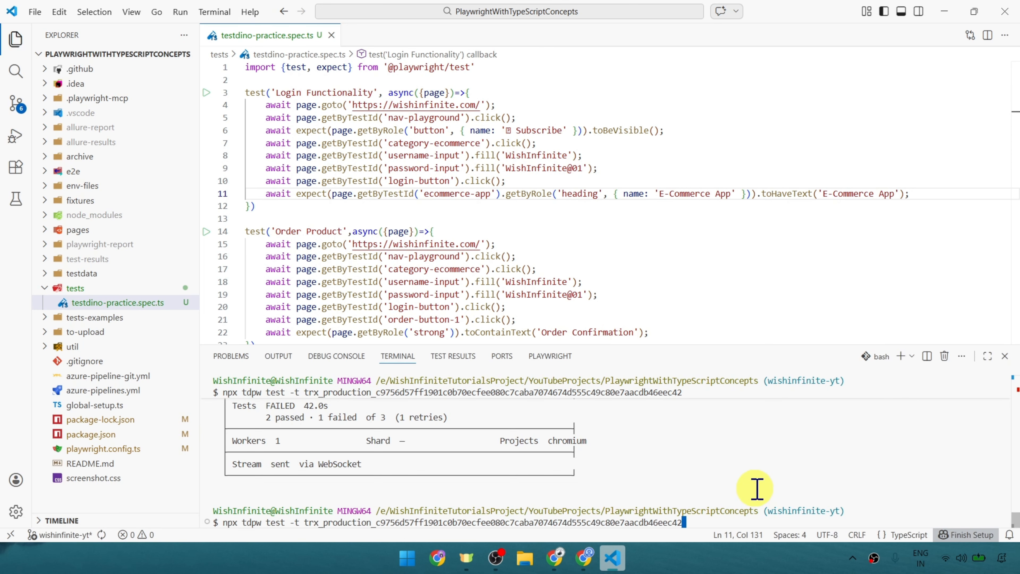
key("Return")
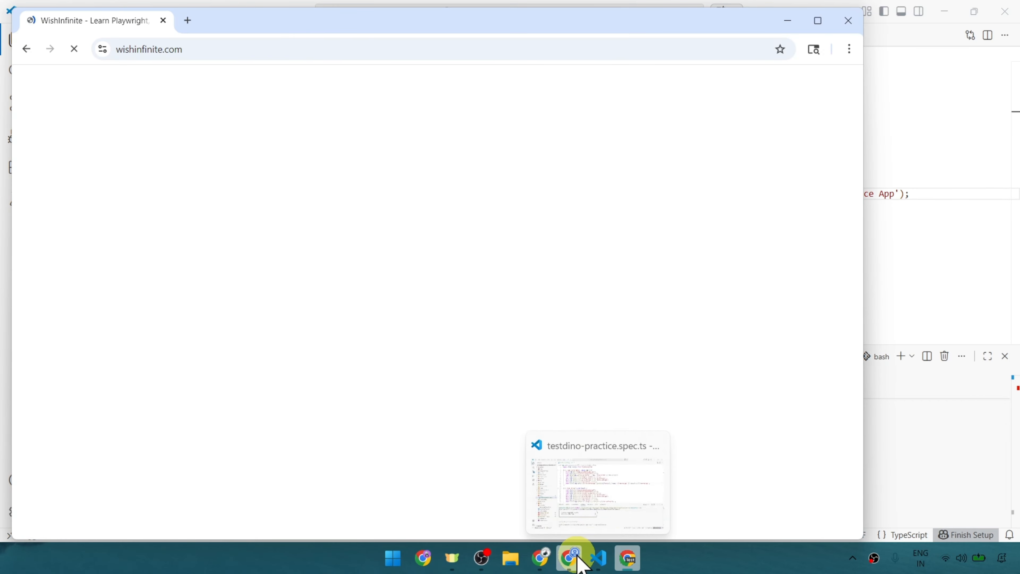
Switch to TestDino in Chrome, open test run #2, and review its summary and Detailed Analysis.
left_click(577, 556)
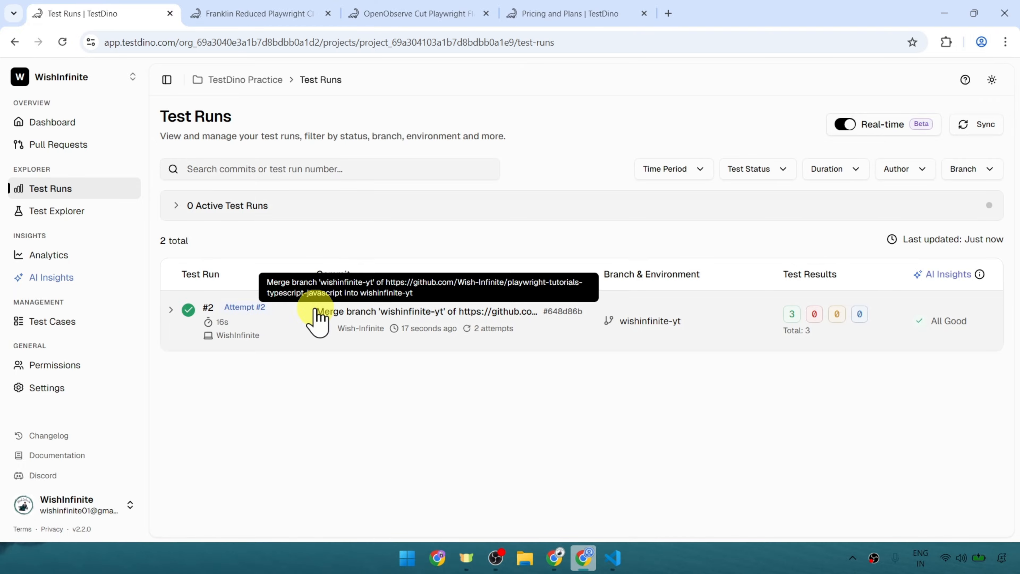
left_click(292, 322)
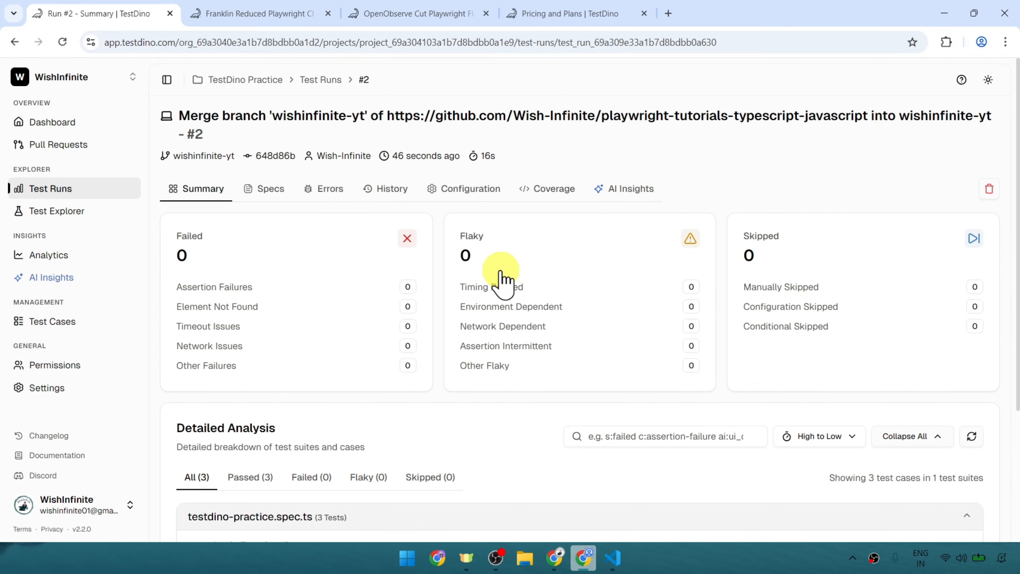
scroll(412, 369, "down", 5)
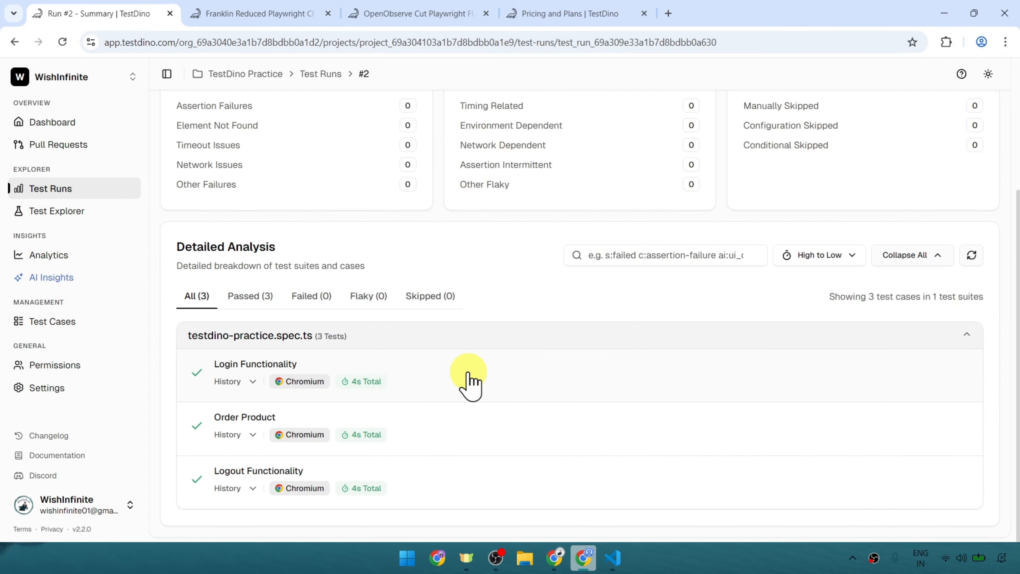
scroll(470, 384, "up", 5)
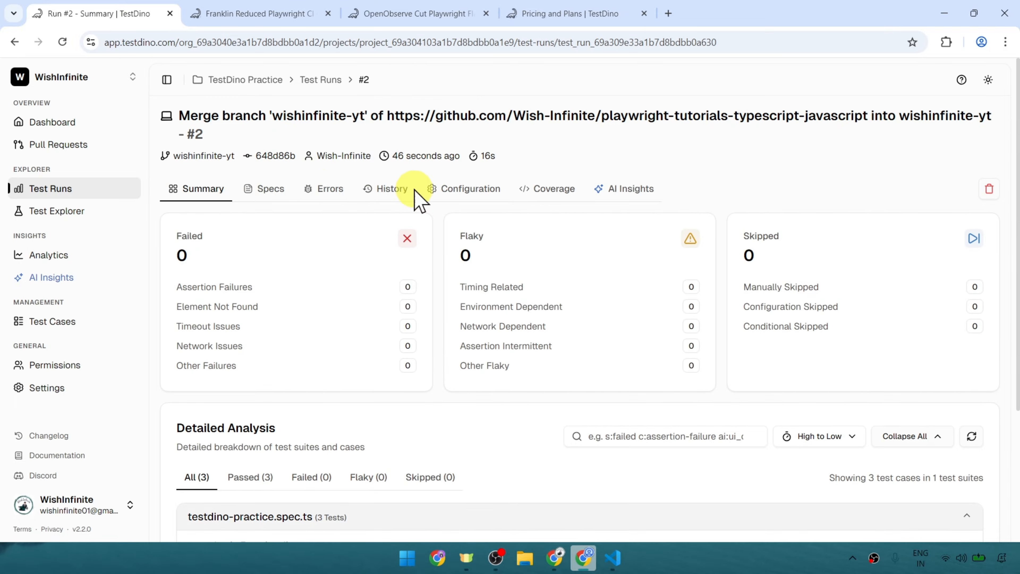
Open run #2's history and compare the run results and test execution times of runs #1 and #2.
left_click(386, 194)
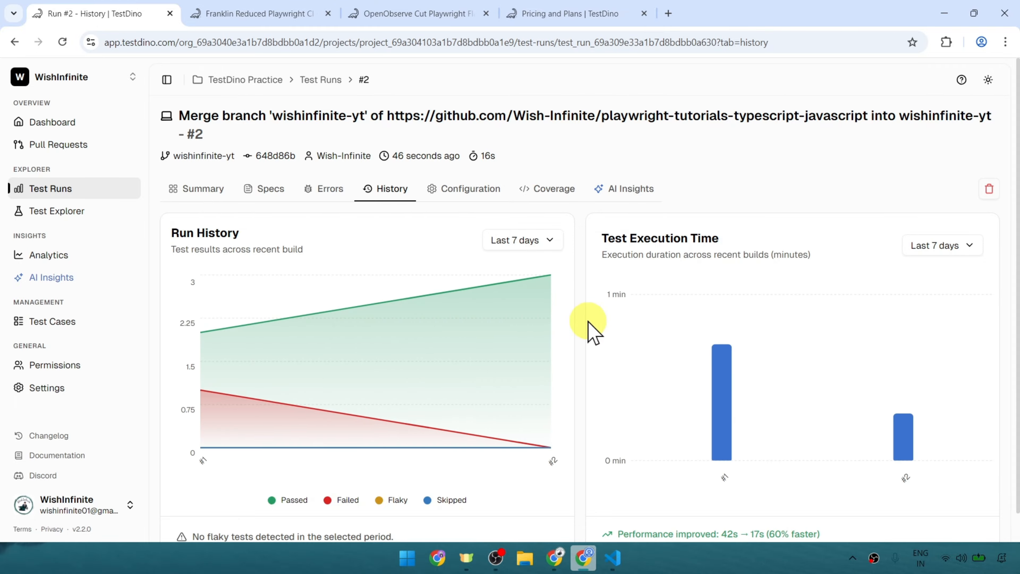
mouse_move(725, 406)
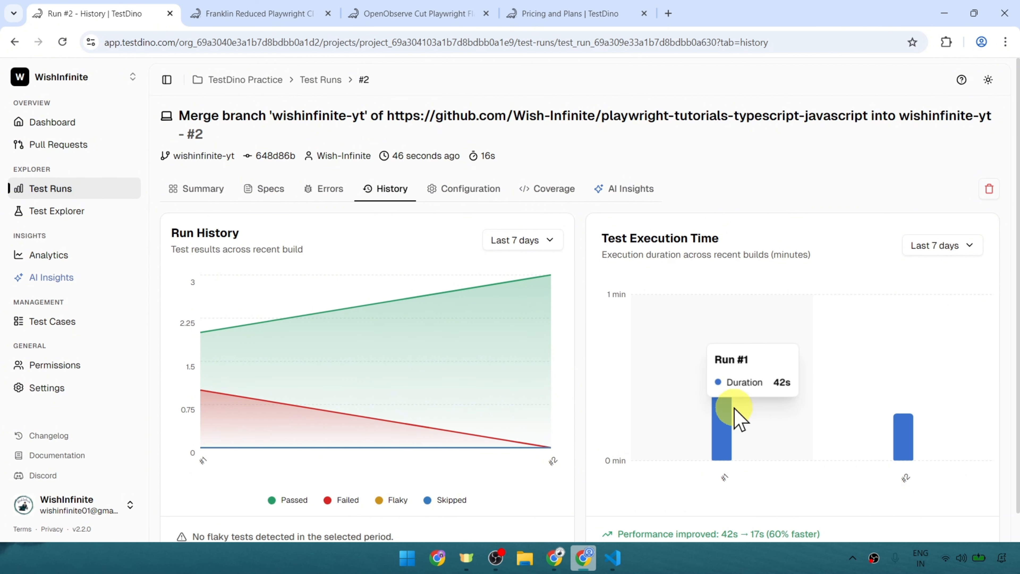
mouse_move(877, 449)
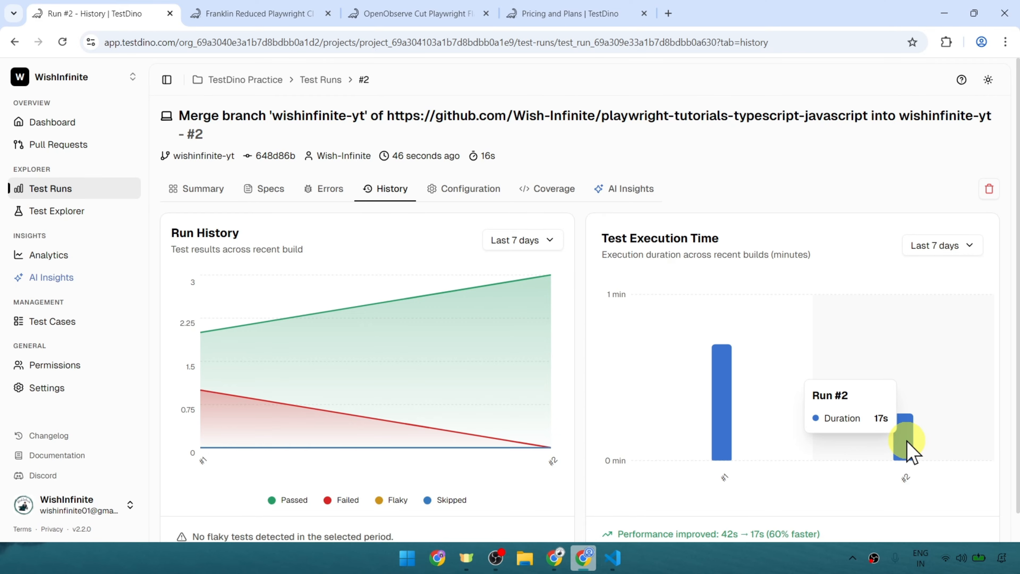
mouse_move(692, 359)
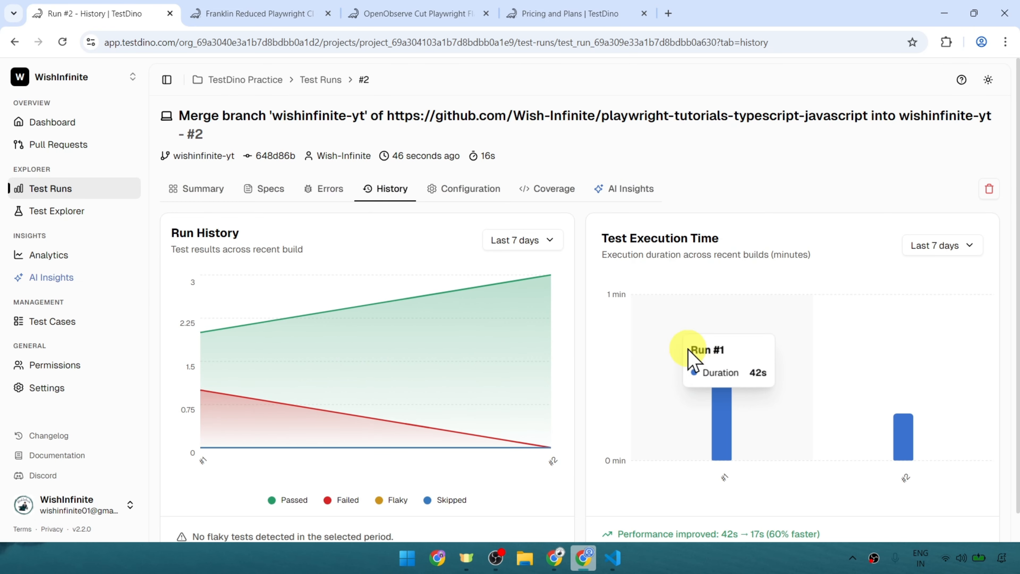
scroll(692, 359, "down", 1)
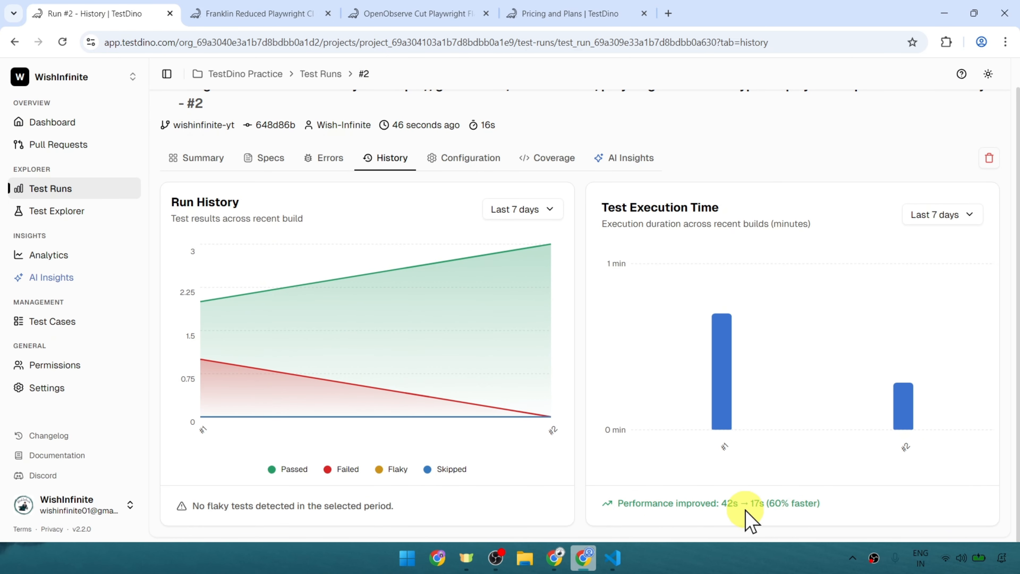
Check the rerun's terminal summary in VS Code, and expand testdino-practice.spec.ts in TestDino's Test Explorer in Chrome.
left_click(612, 558)
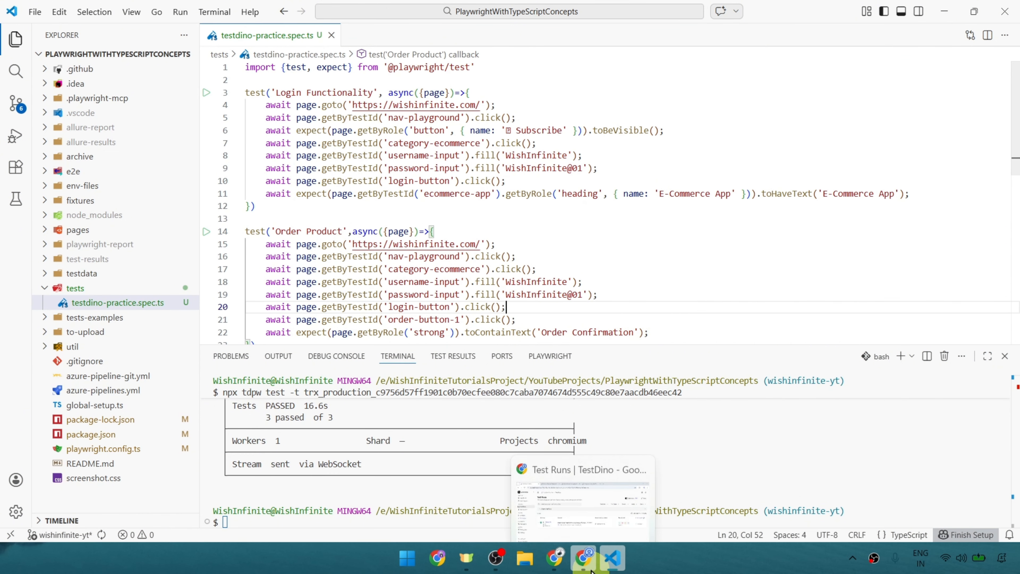
left_click(584, 558)
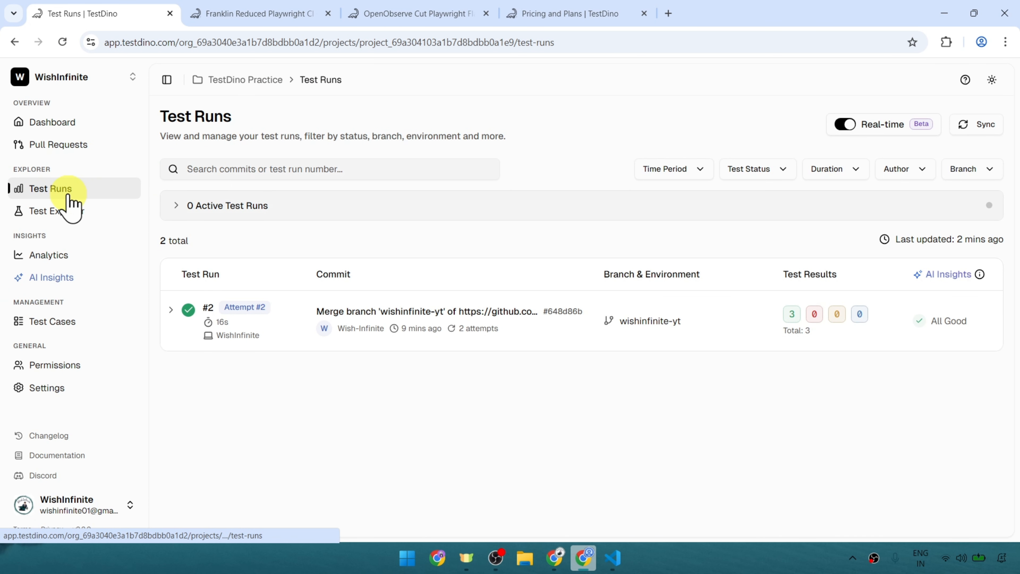
left_click(106, 214)
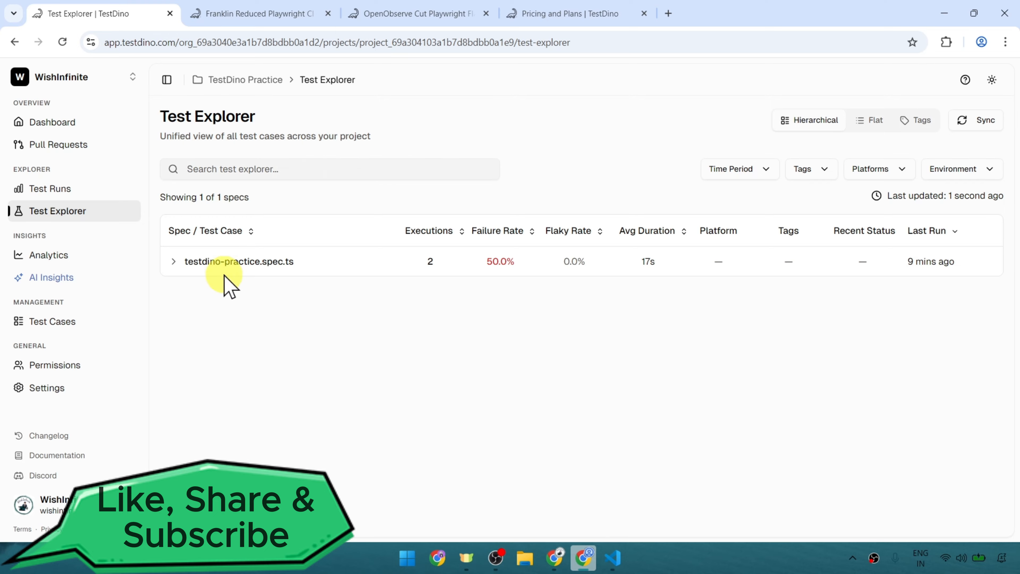
left_click(175, 262)
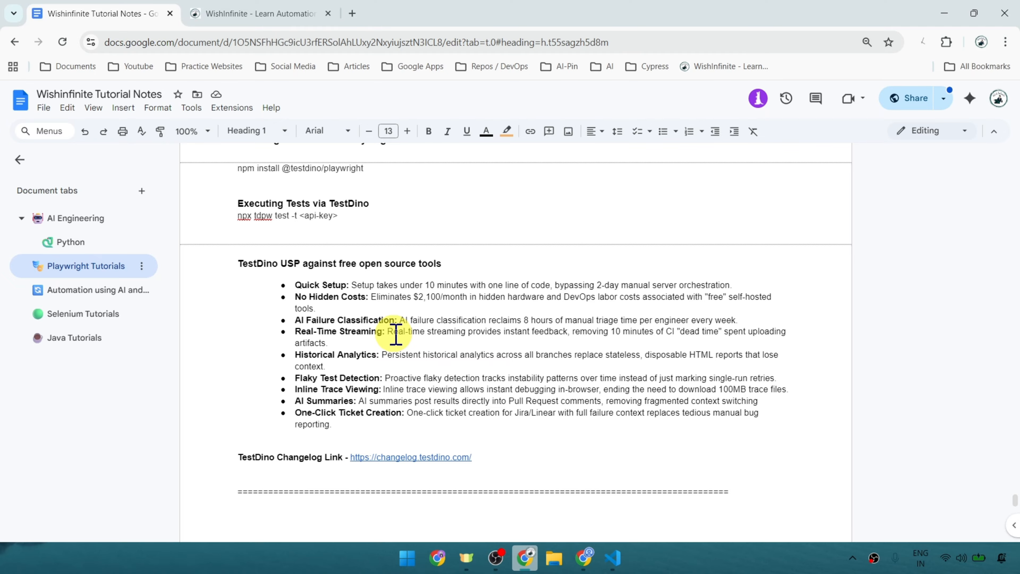
Open the TestDino changelog link from the tutorial notes, review the TestDino 2.2.0 release notes, and close the changelog page.
left_click(412, 455)
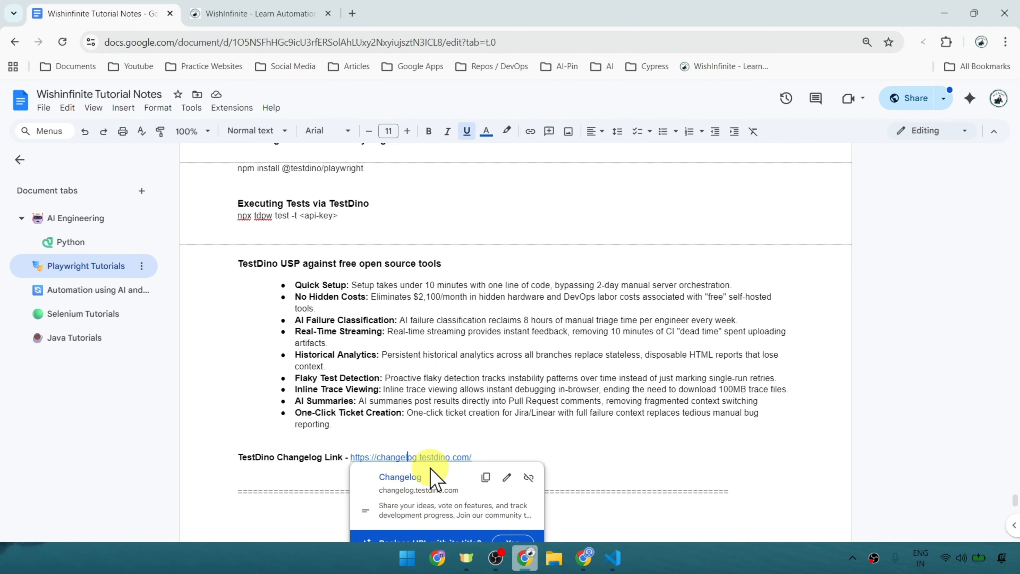
left_click(395, 482)
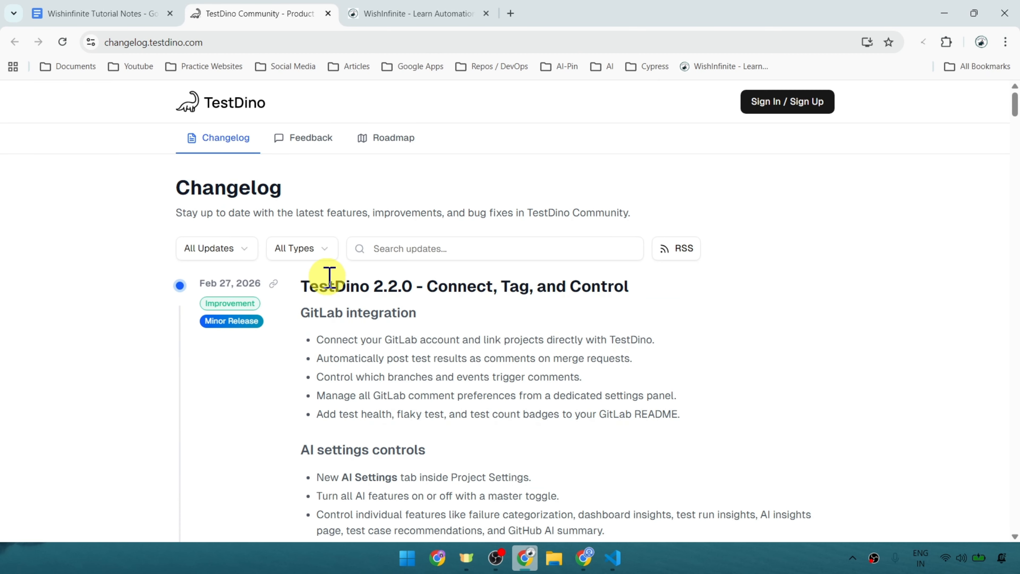
scroll(399, 296, "down", 1)
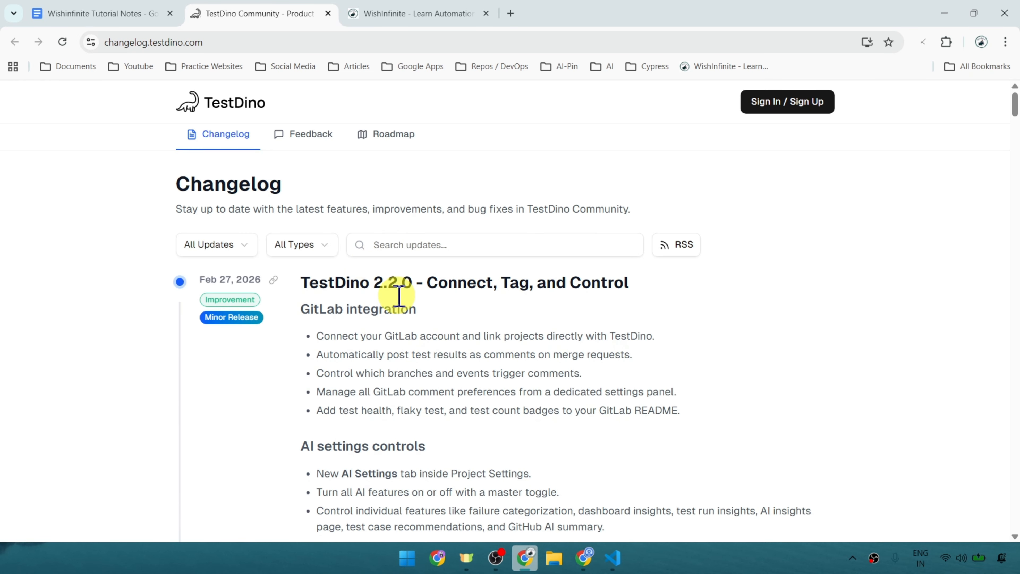
scroll(399, 297, "down", 5)
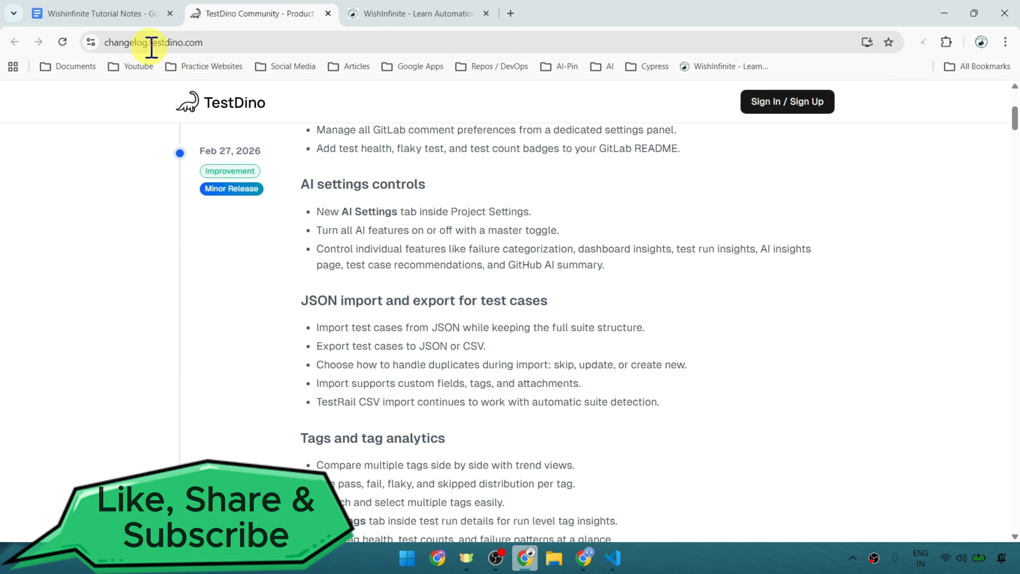
left_click(329, 14)
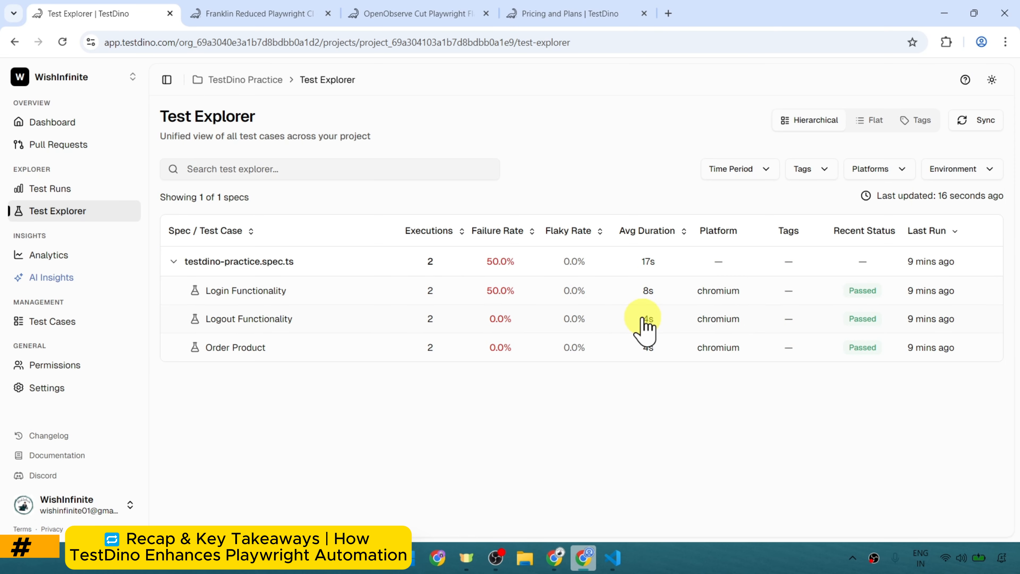
Review the TestDino overview and feature list in the Google Docs tutorial notes alongside TestDino's Test Explorer.
left_click(557, 558)
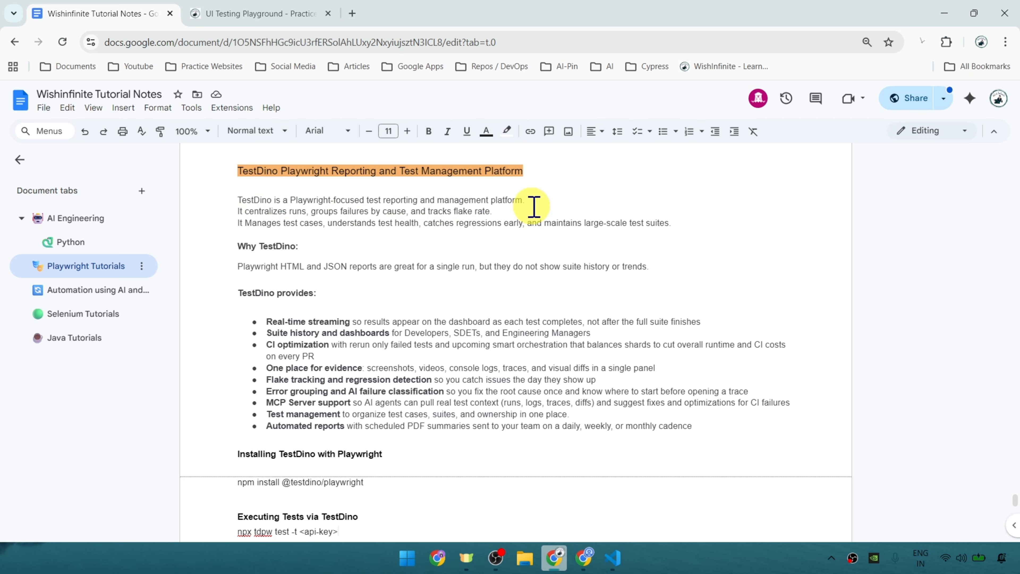
key("alt+Tab")
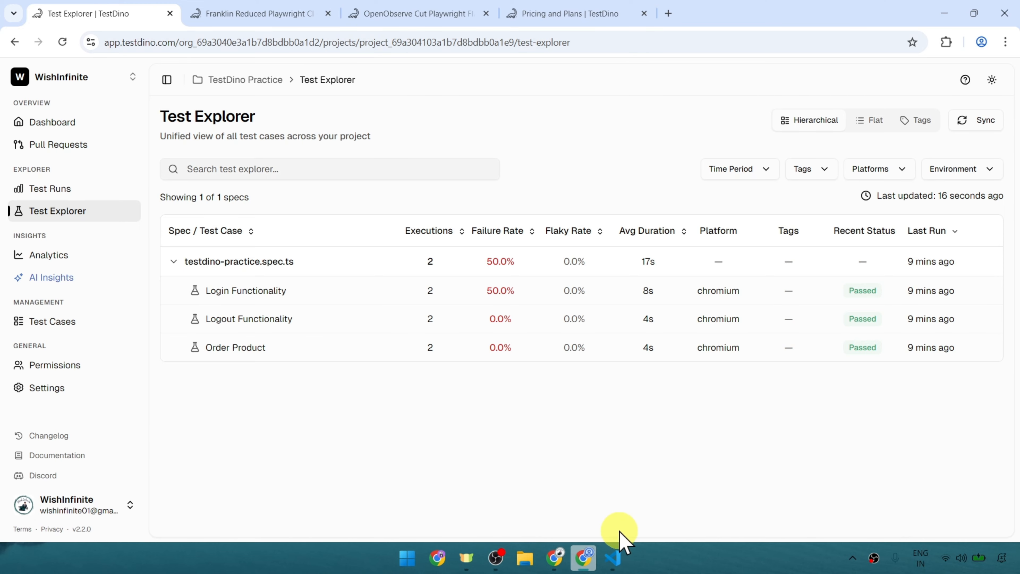
left_click(555, 558)
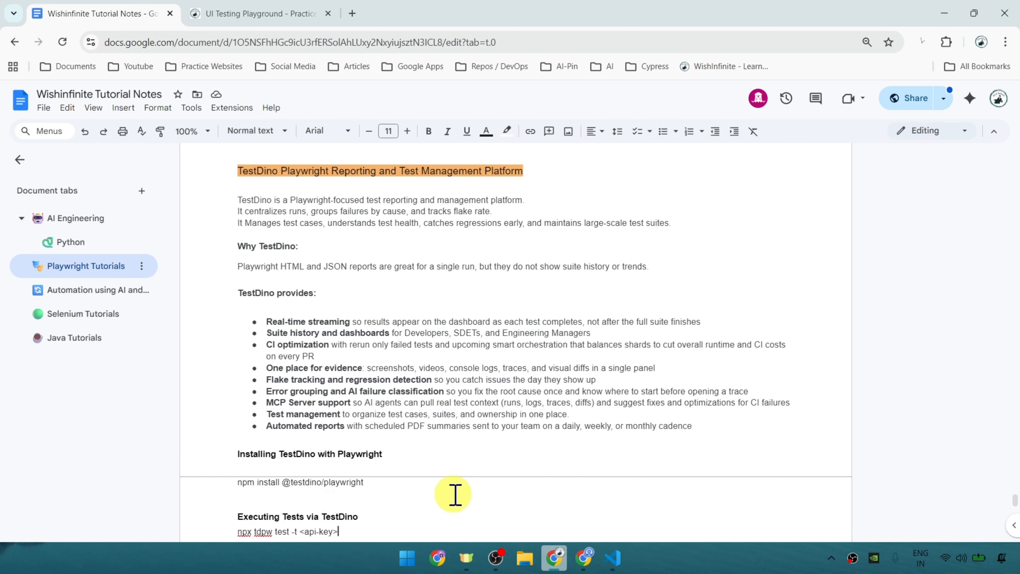
Switch to VS Code and review the tests in testdino-practice.spec.ts and the latest run's terminal output.
left_click(612, 558)
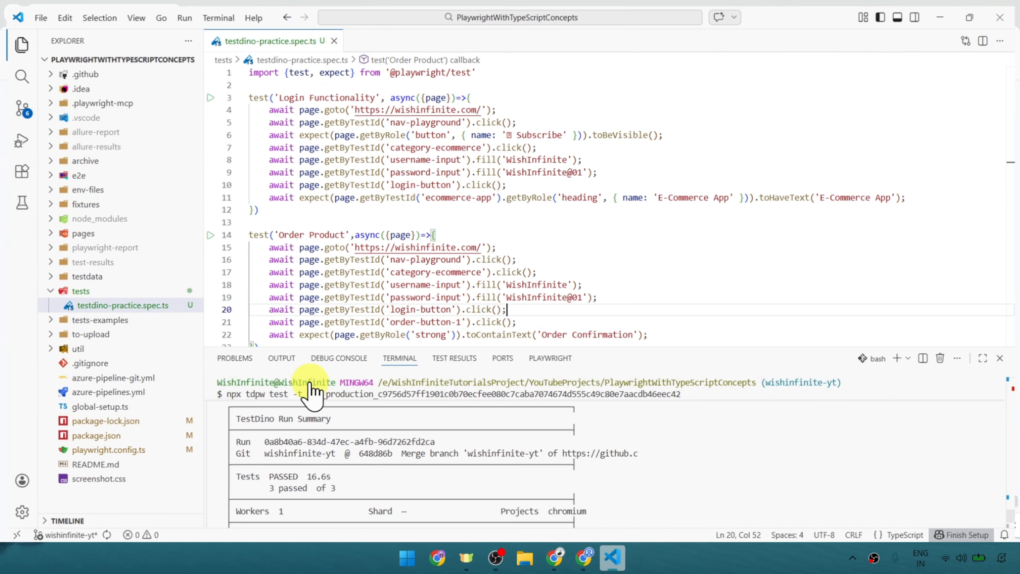
scroll(589, 440, "up", 3)
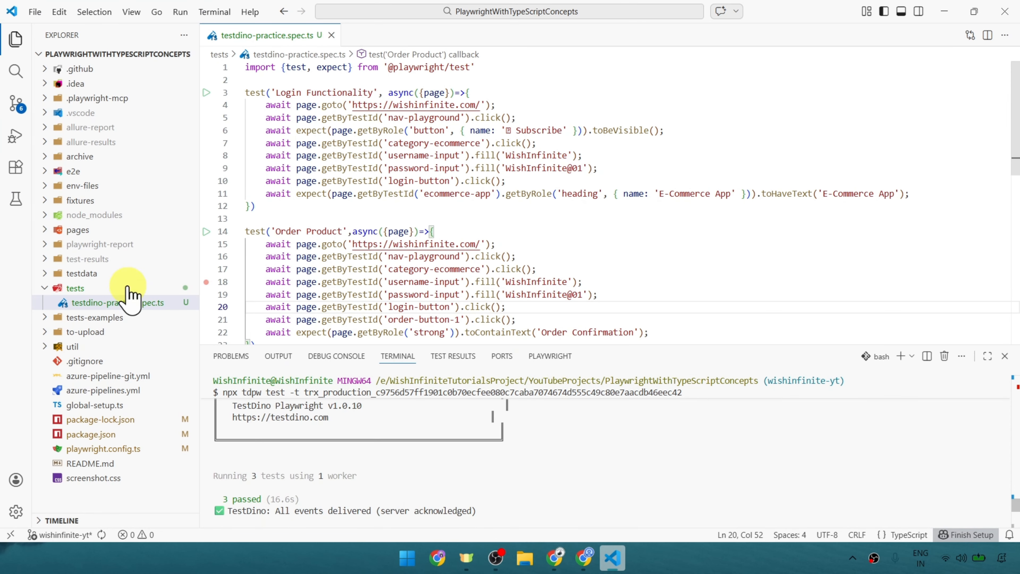
scroll(566, 181, "down", 2)
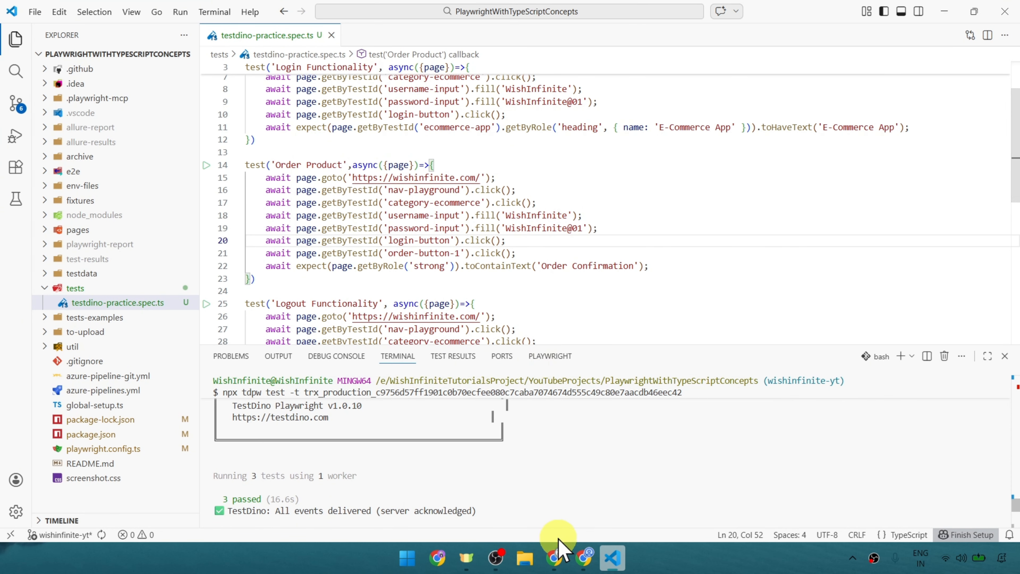
Review the TestDino installation and execution commands in the tutorial notes, and highlight around the executed npx tdpw test command in VS Code's terminal.
left_click(555, 558)
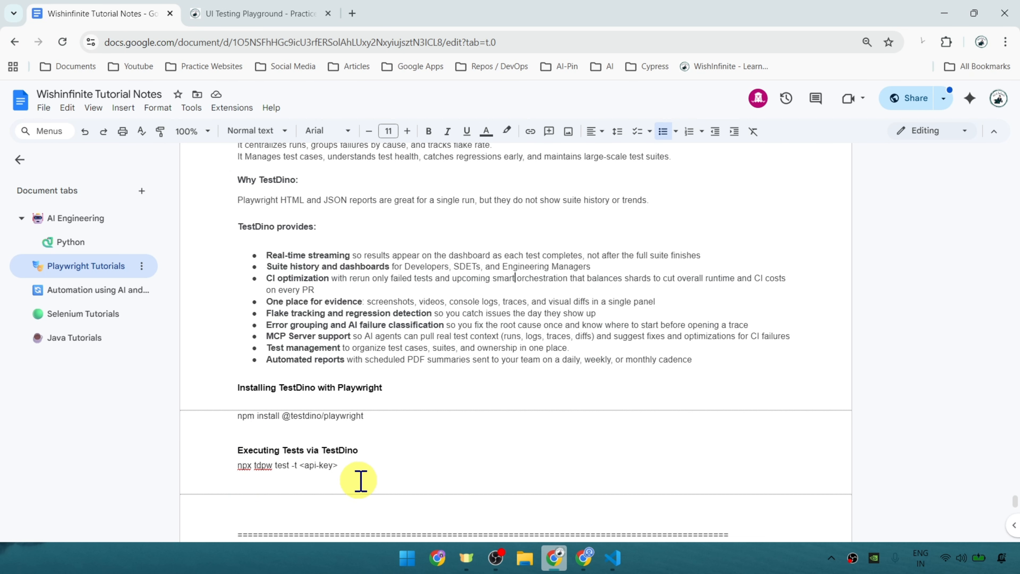
scroll(361, 480, "up", 2)
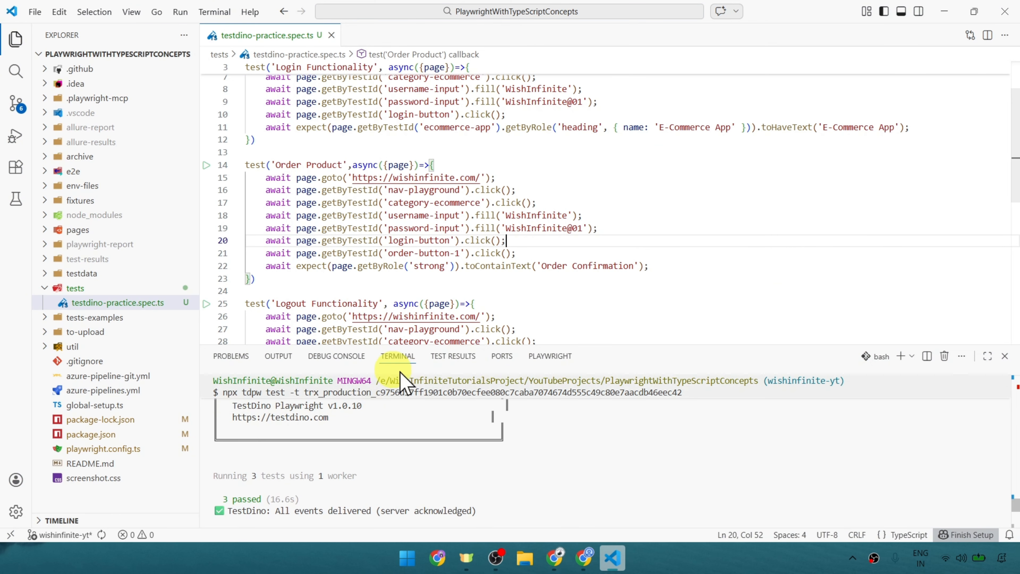
scroll(419, 453, "down", 3)
scroll(445, 458, "up", 6)
left_click_drag(228, 471, 716, 442)
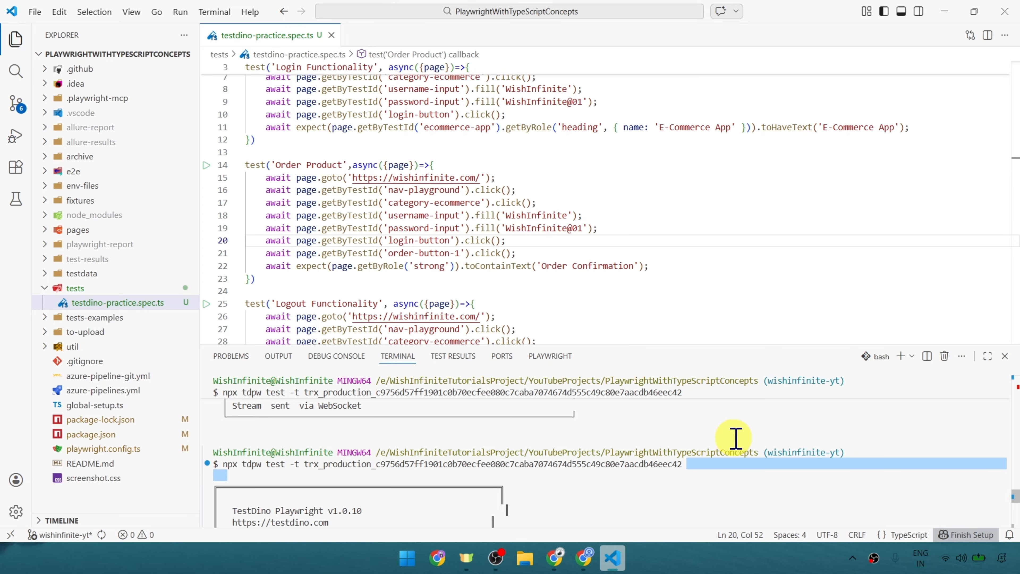
Switch to TestDino in Chrome, expand the attempts under test run #2, and open the summary of run #1.
left_click(584, 558)
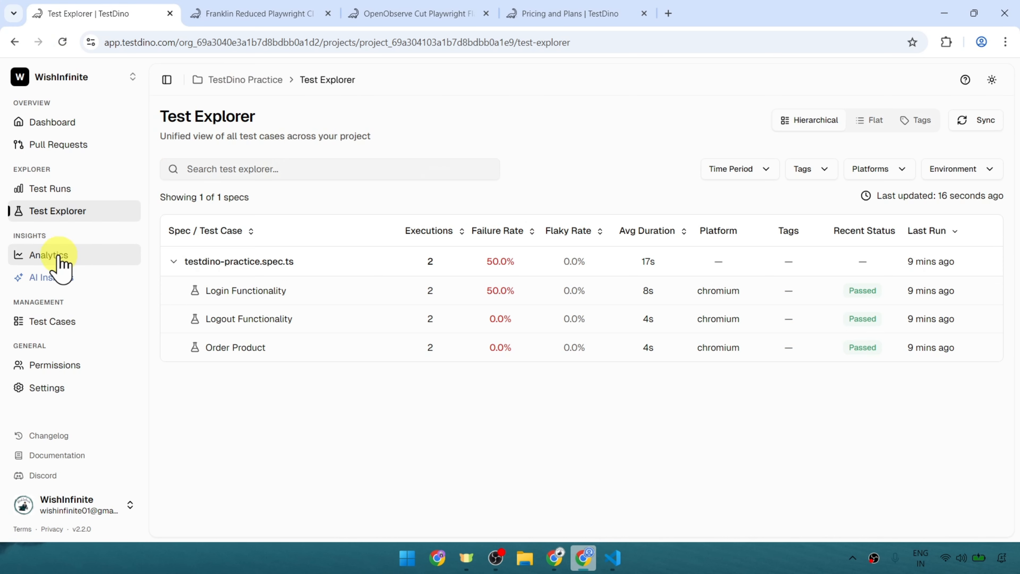
left_click(55, 192)
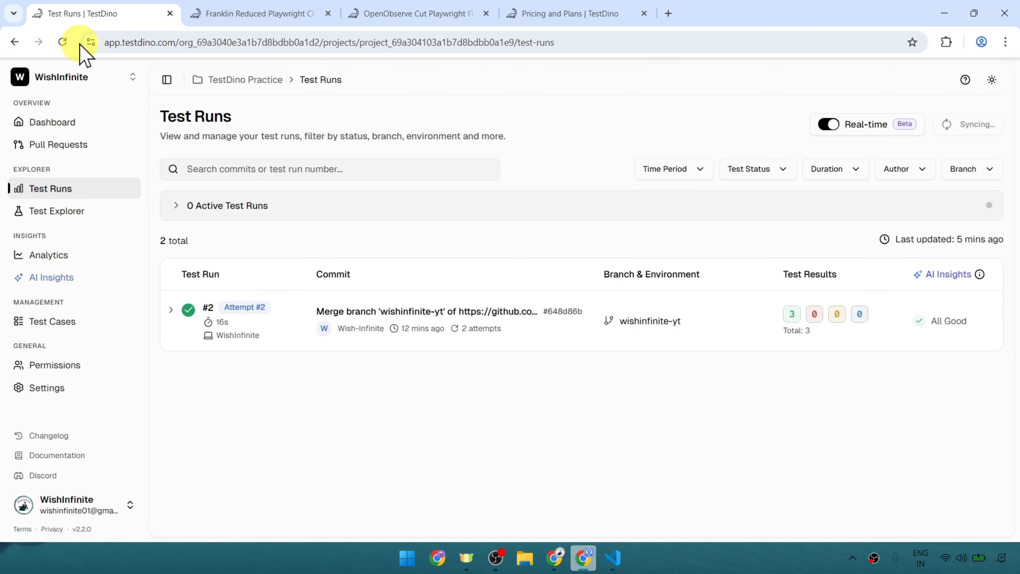
left_click(172, 316)
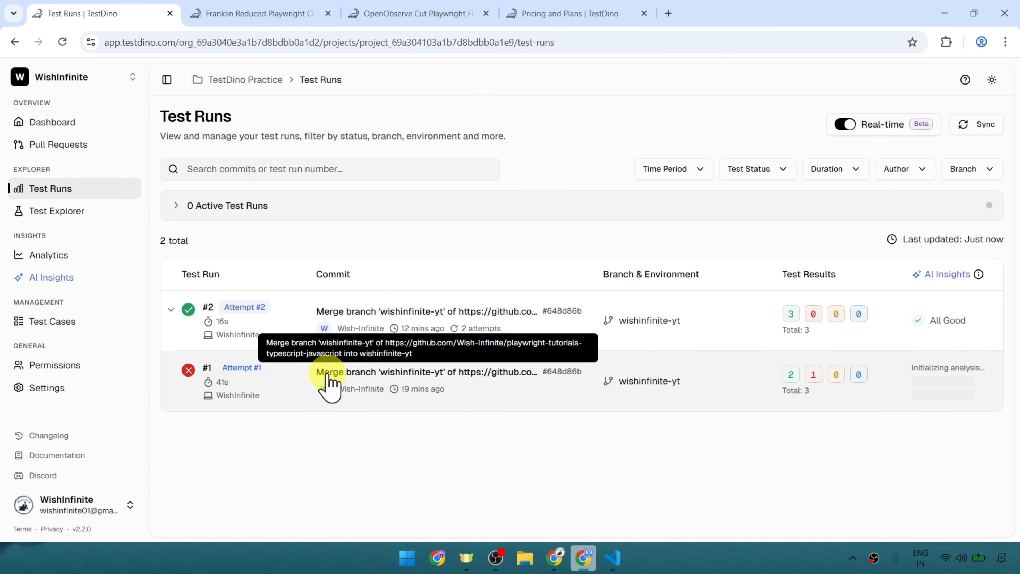
left_click(482, 381)
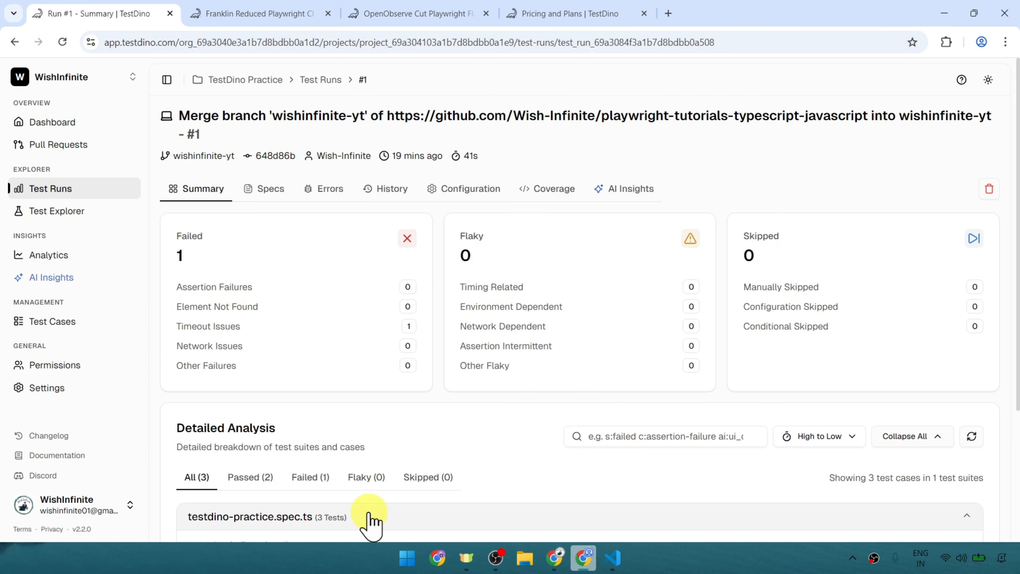
Open run #1's Login Functionality test case and review its AI Insights, including the recommendations and quick fixes.
scroll(481, 334, "down", 4)
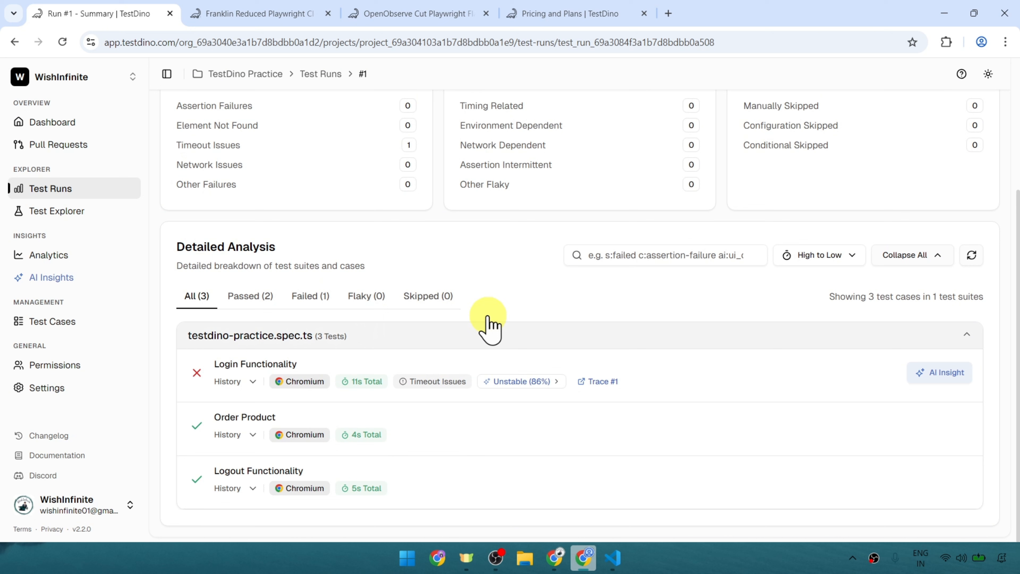
left_click(286, 363)
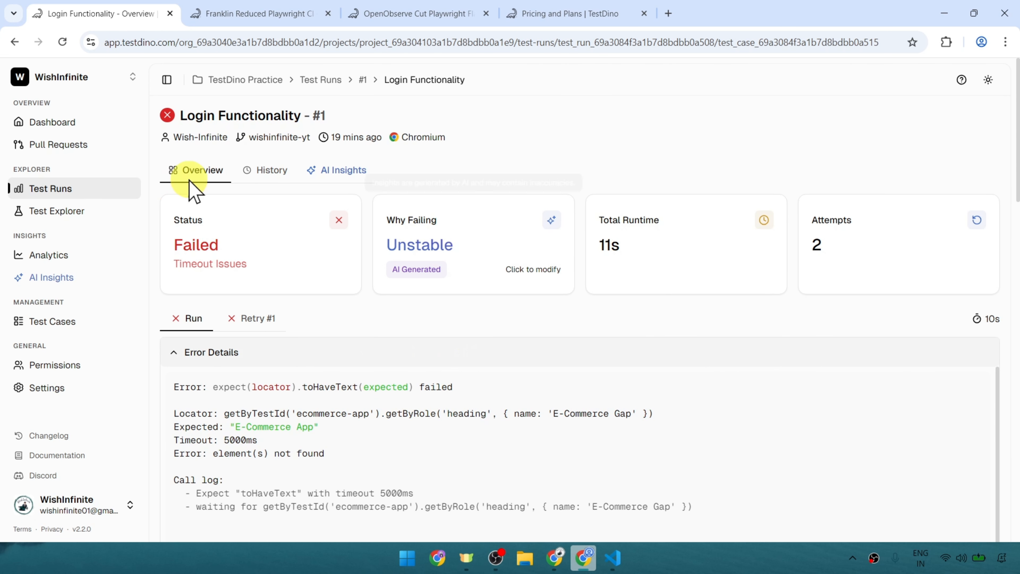
left_click(338, 168)
scroll(588, 365, "down", 6)
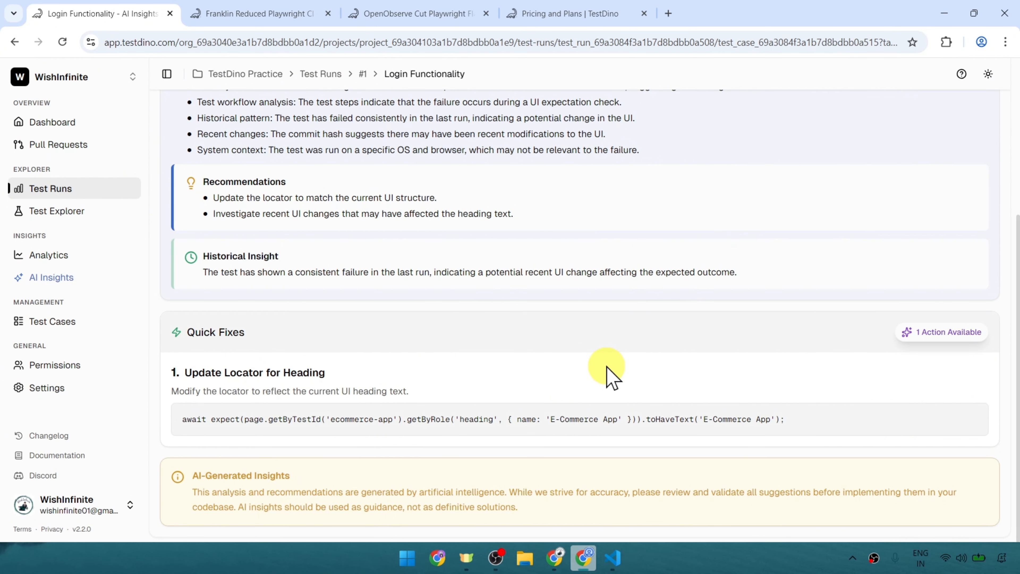
Review the plans on TestDino's pricing page, and switch back to the TestDino section of the Google Docs tutorial notes.
left_click(518, 13)
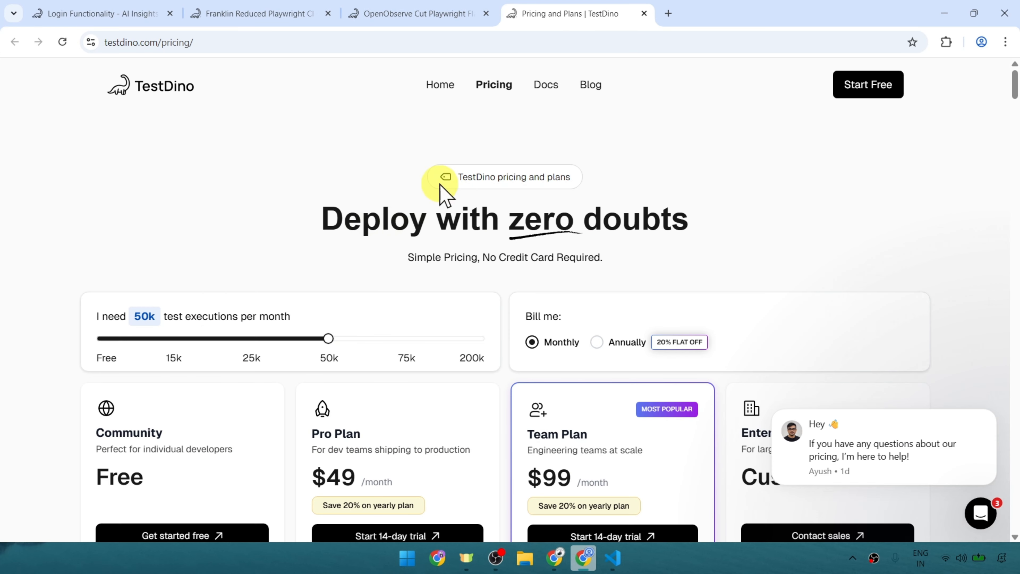
scroll(295, 354, "down", 3)
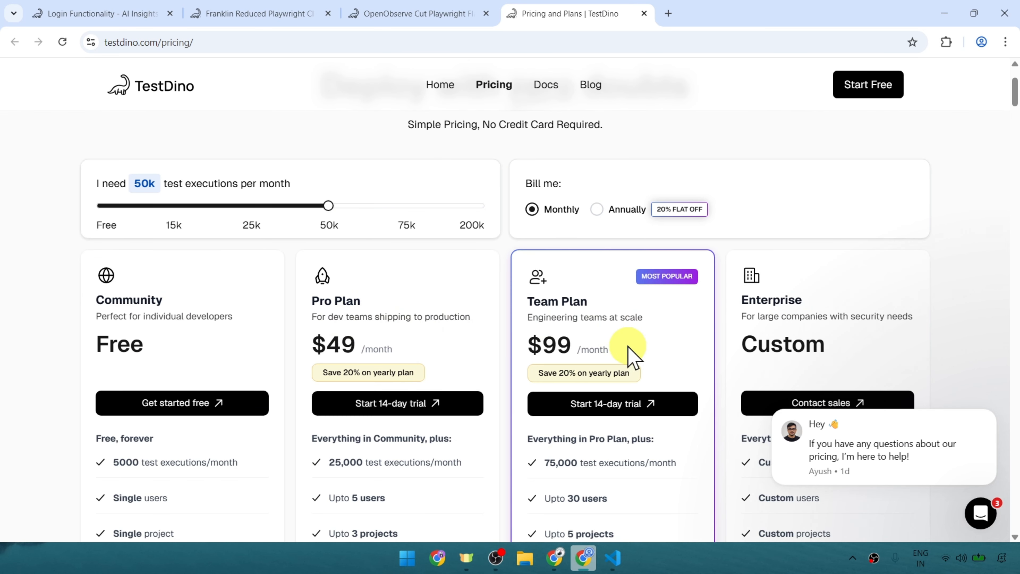
left_click(554, 558)
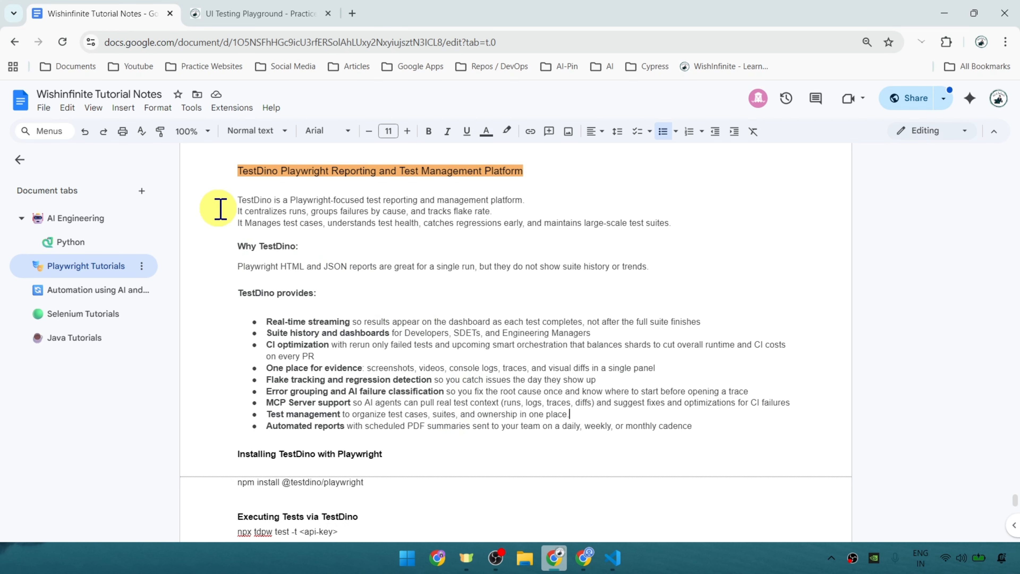